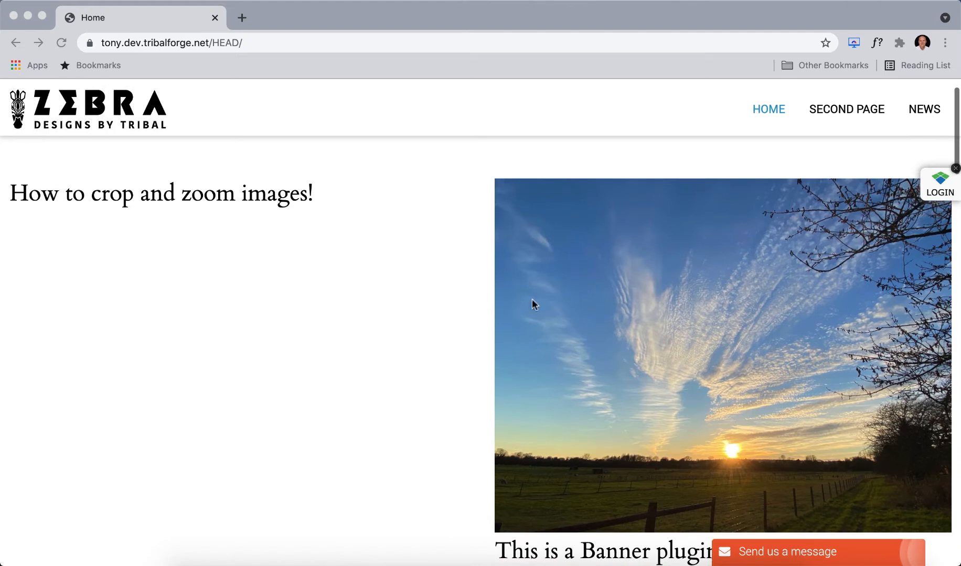
- Look through the public home page, examining the banner image and the pictures in the news list
{"action": "scroll", "coordinate": [770, 226], "scroll_direction": "down", "scroll_amount": 3}
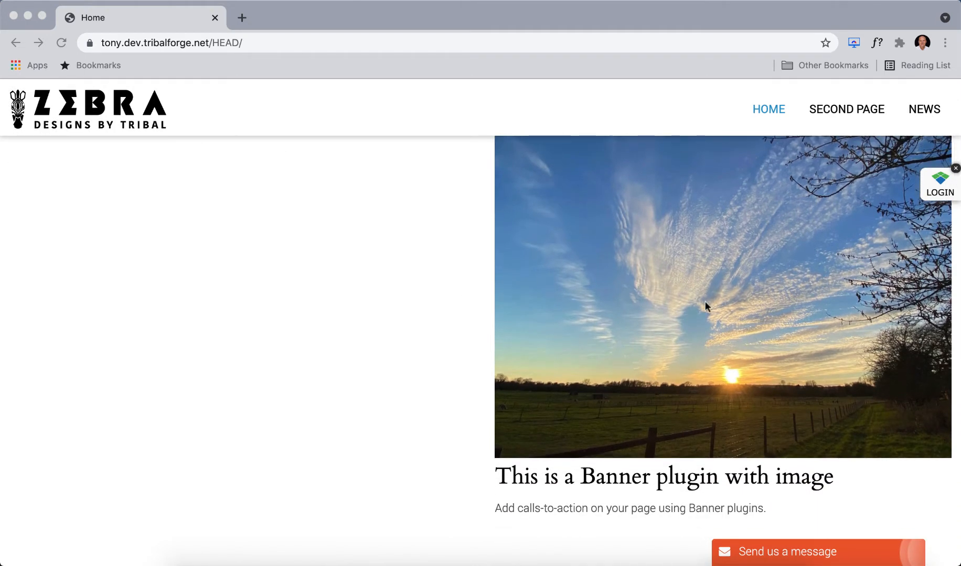
{"action": "scroll", "coordinate": [728, 346], "scroll_direction": "down", "scroll_amount": 5}
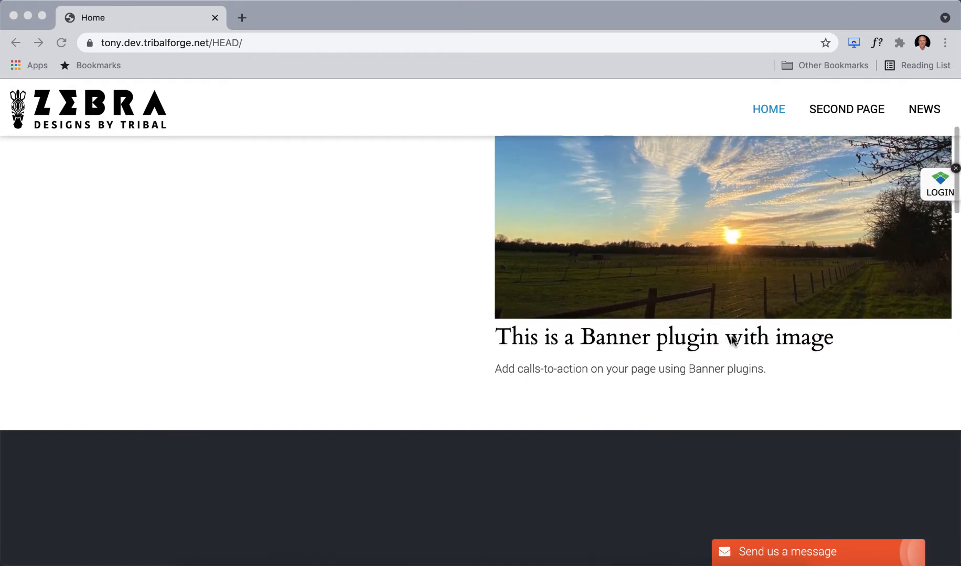
{"action": "scroll", "coordinate": [796, 384], "scroll_direction": "down", "scroll_amount": 10}
{"action": "scroll", "coordinate": [796, 386], "scroll_direction": "down", "scroll_amount": 2}
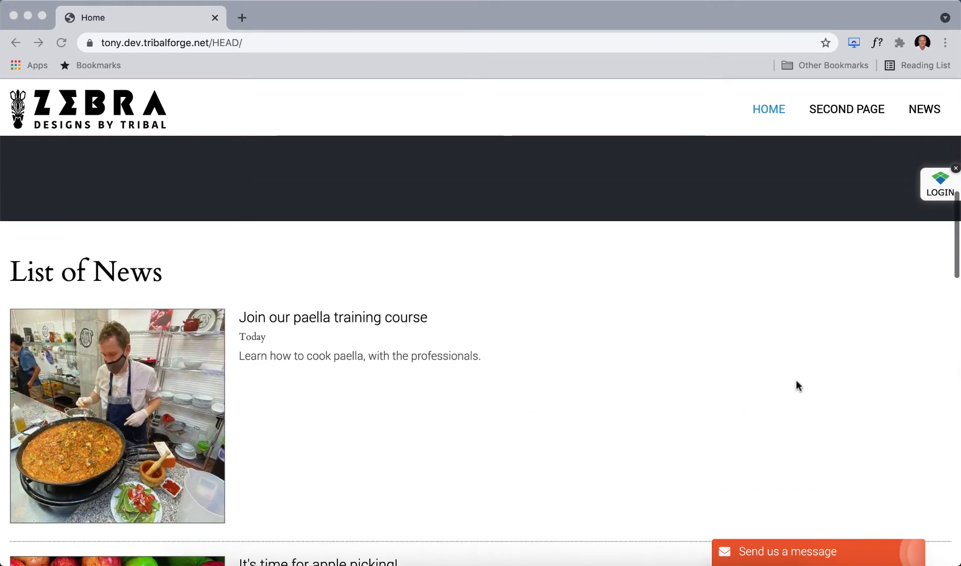
{"action": "scroll", "coordinate": [531, 372], "scroll_direction": "down", "scroll_amount": 4}
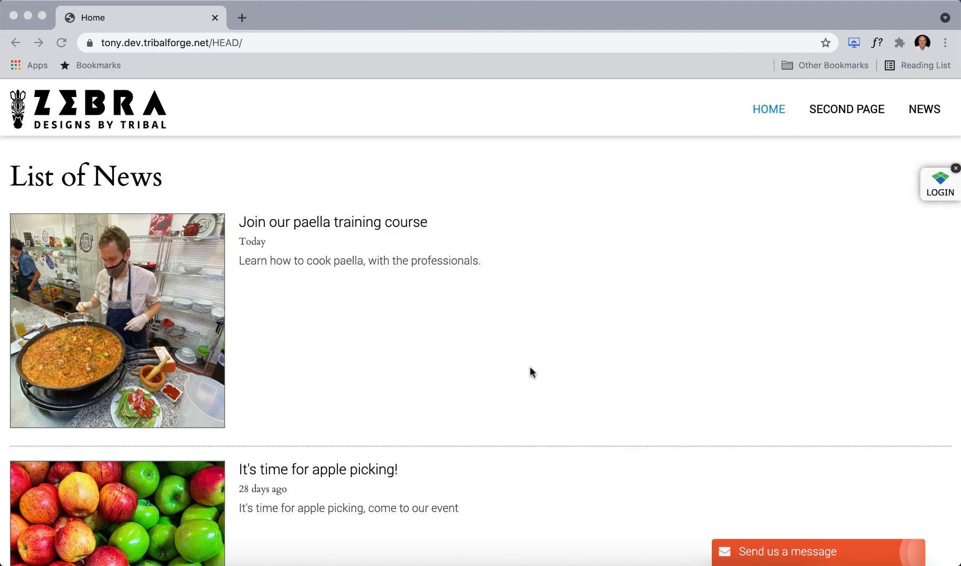
{"action": "scroll", "coordinate": [530, 366], "scroll_direction": "up", "scroll_amount": 15}
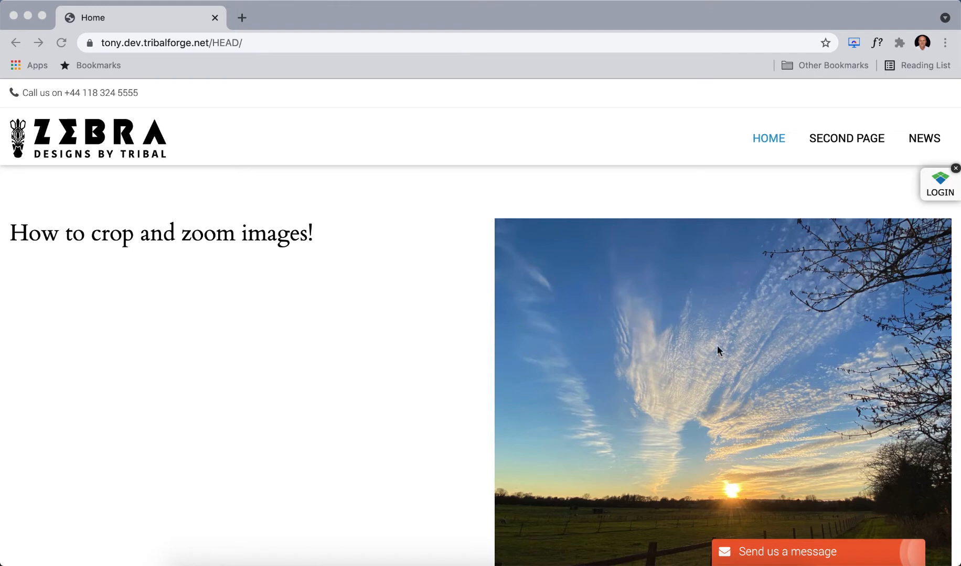
- Log in as a site administrator with the saved credentials and continue past the system diagnostics to the home page
{"action": "left_click", "coordinate": [936, 189]}
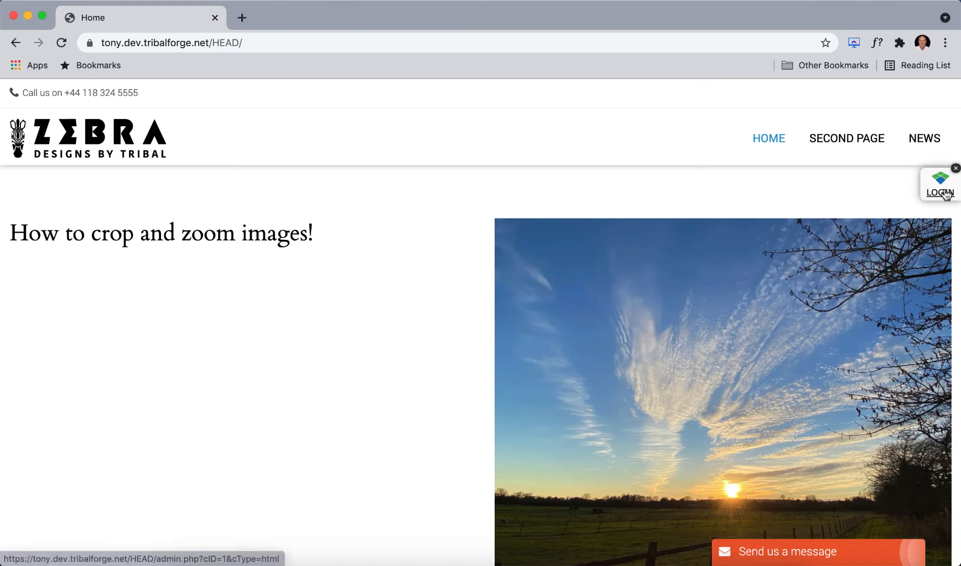
{"action": "left_click", "coordinate": [946, 193]}
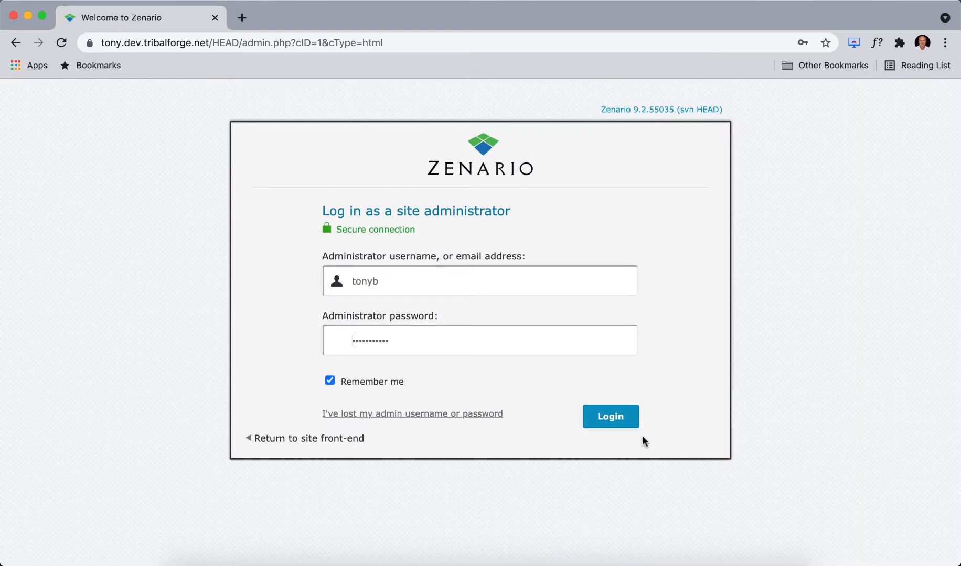
{"action": "left_click", "coordinate": [612, 417]}
{"action": "scroll", "coordinate": [616, 404], "scroll_direction": "down", "scroll_amount": 3}
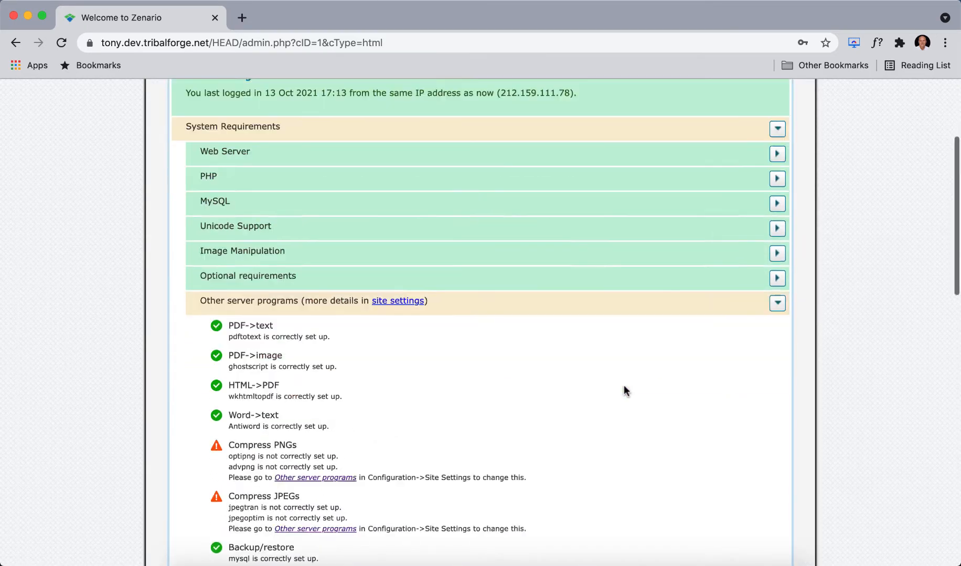
{"action": "scroll", "coordinate": [750, 490], "scroll_direction": "down", "scroll_amount": 15}
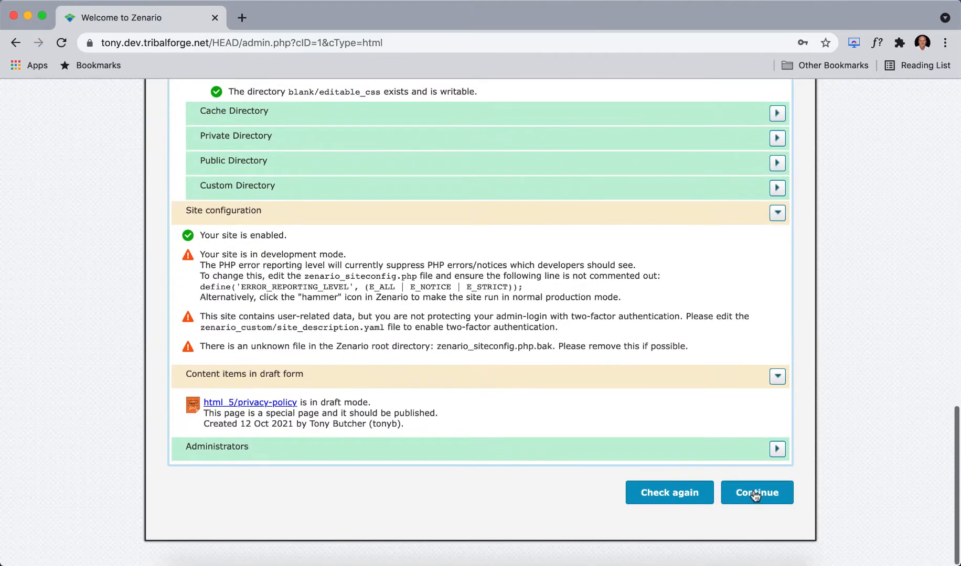
{"action": "left_click", "coordinate": [756, 494]}
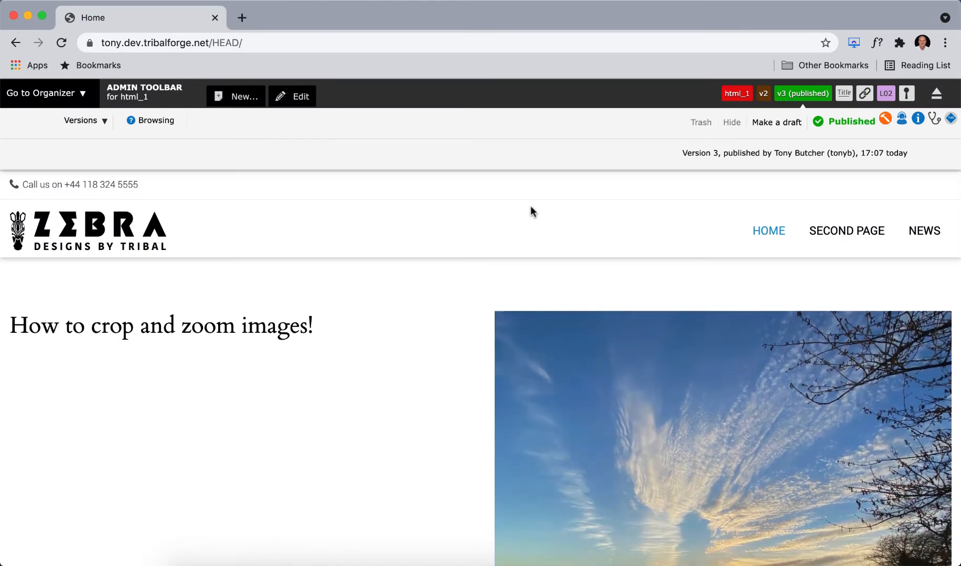
- Open the crop and zoom properties of the home page's sunset banner image, examine its aspect ratio guideline, and close them
{"action": "scroll", "coordinate": [406, 287], "scroll_direction": "down", "scroll_amount": 1}
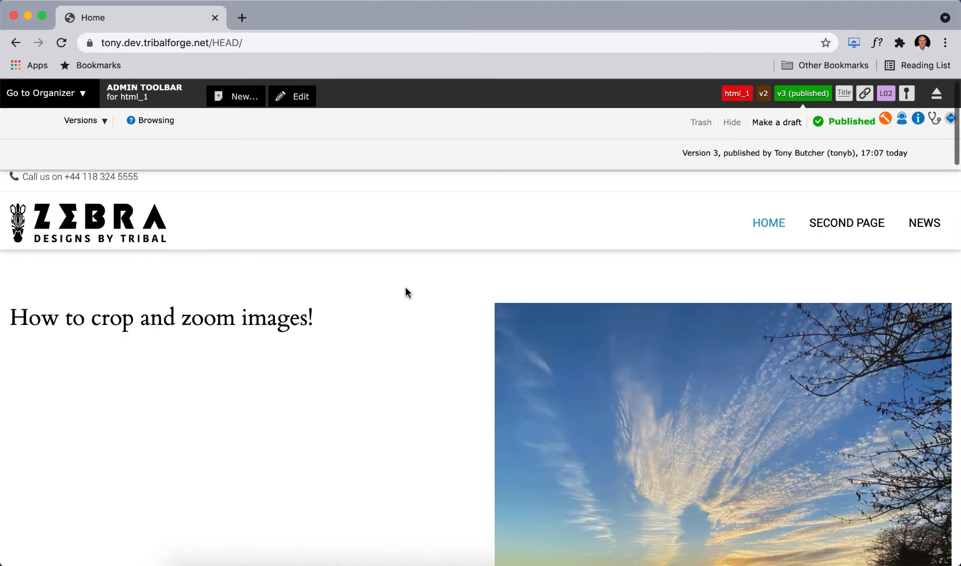
{"action": "scroll", "coordinate": [406, 291], "scroll_direction": "down", "scroll_amount": 2}
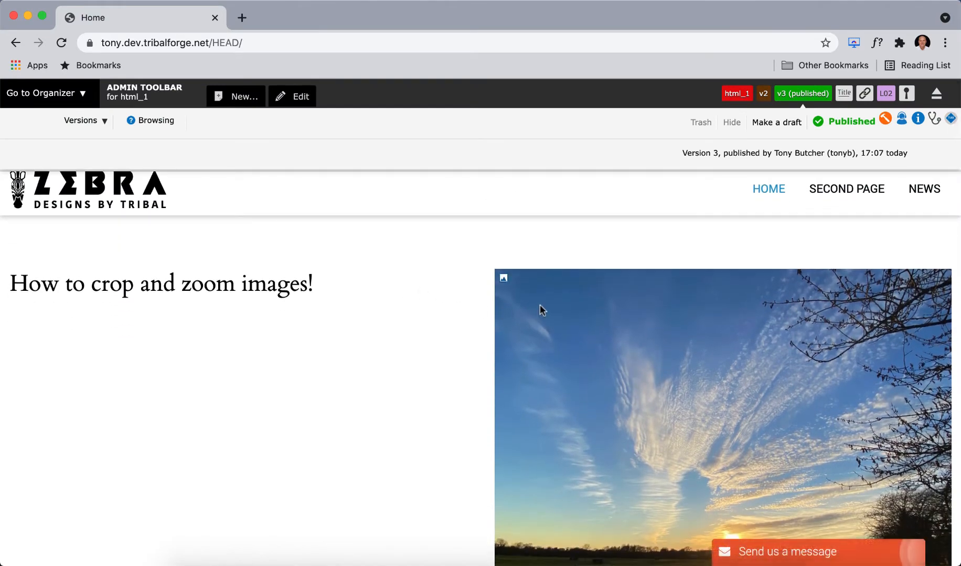
{"action": "scroll", "coordinate": [595, 346], "scroll_direction": "down", "scroll_amount": 3}
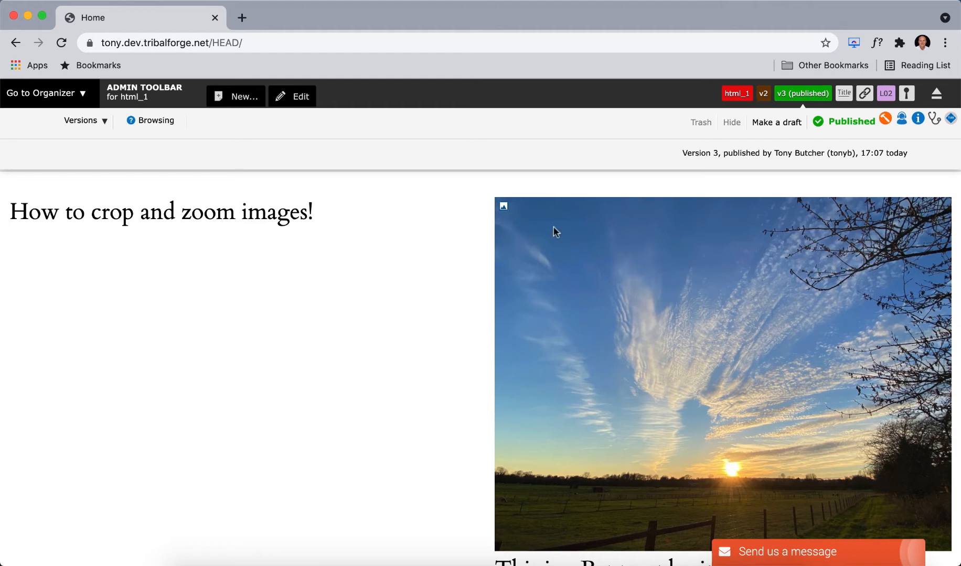
{"action": "left_click", "coordinate": [504, 206]}
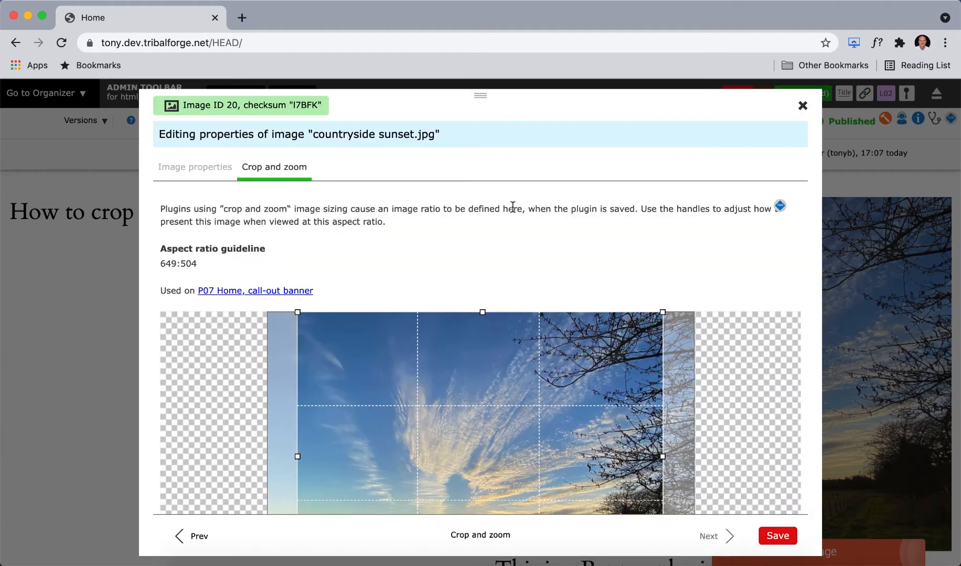
{"action": "scroll", "coordinate": [695, 228], "scroll_direction": "down", "scroll_amount": 3}
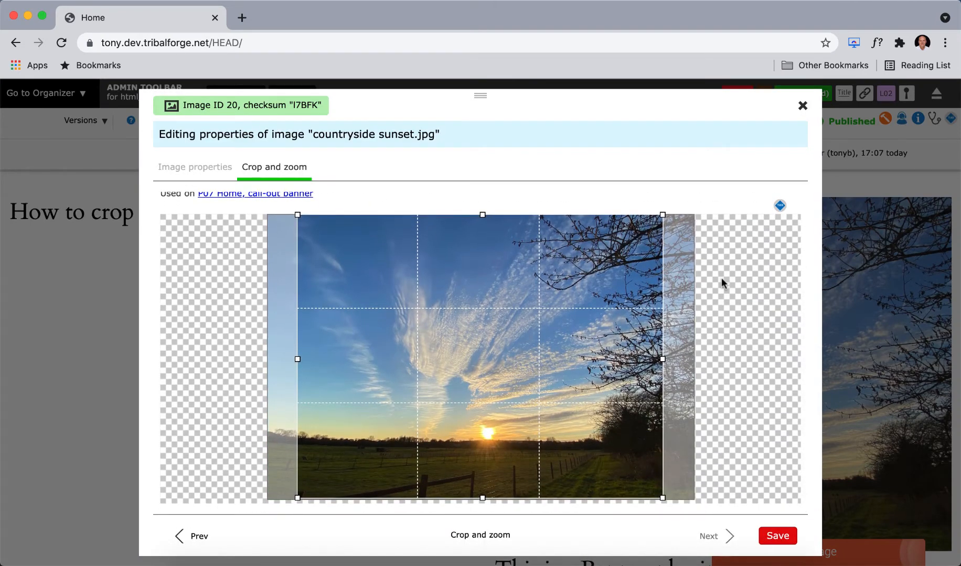
{"action": "scroll", "coordinate": [740, 334], "scroll_direction": "up", "scroll_amount": 3}
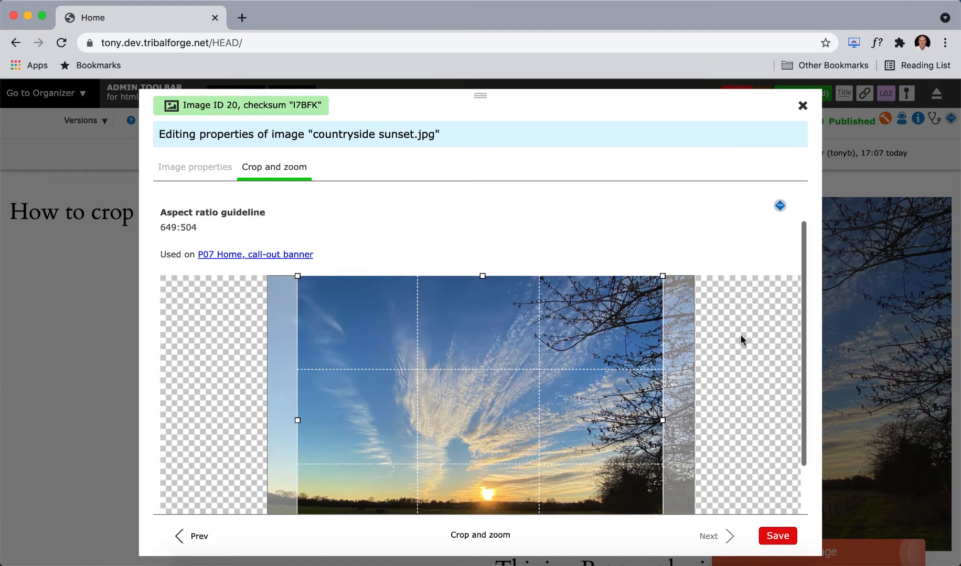
{"action": "triple_click", "coordinate": [267, 253]}
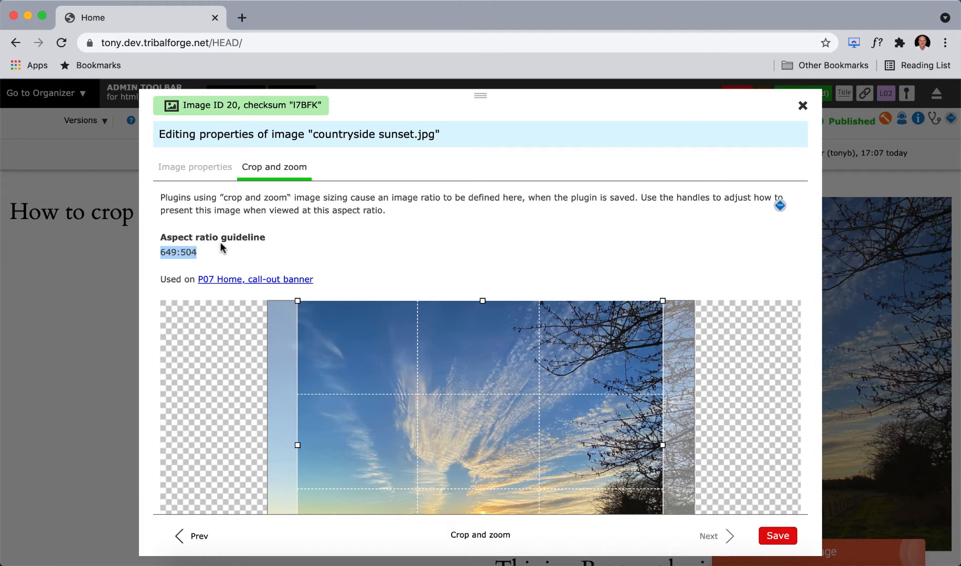
{"action": "left_click", "coordinate": [802, 106]}
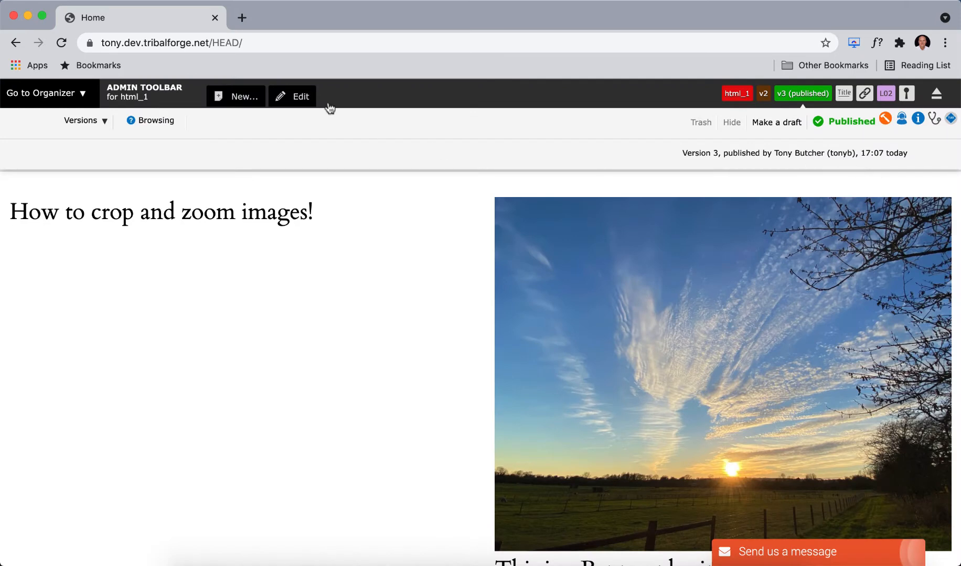
- Put the home page in edit mode and open the image settings of the sunset banner plugin
{"action": "left_click", "coordinate": [303, 96]}
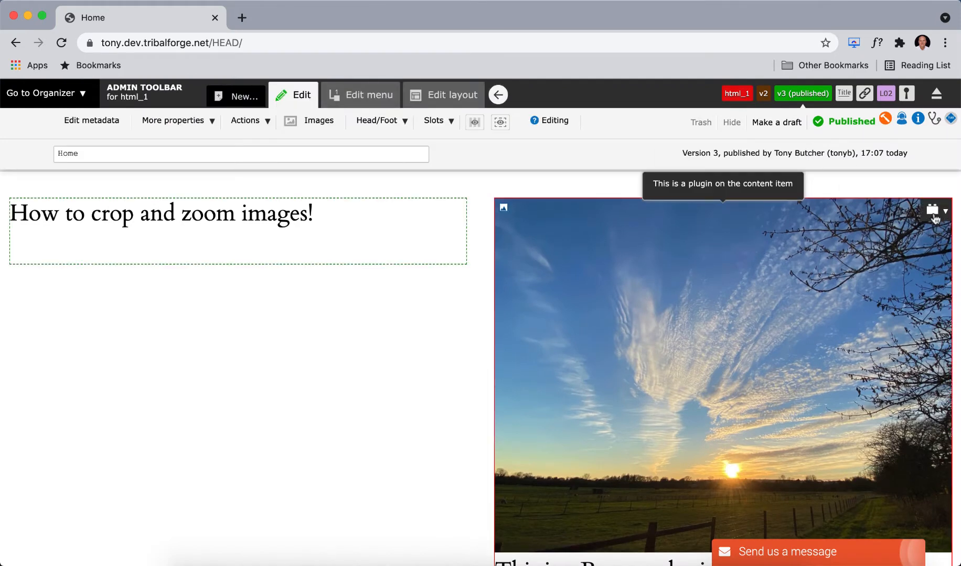
{"action": "left_click", "coordinate": [935, 218]}
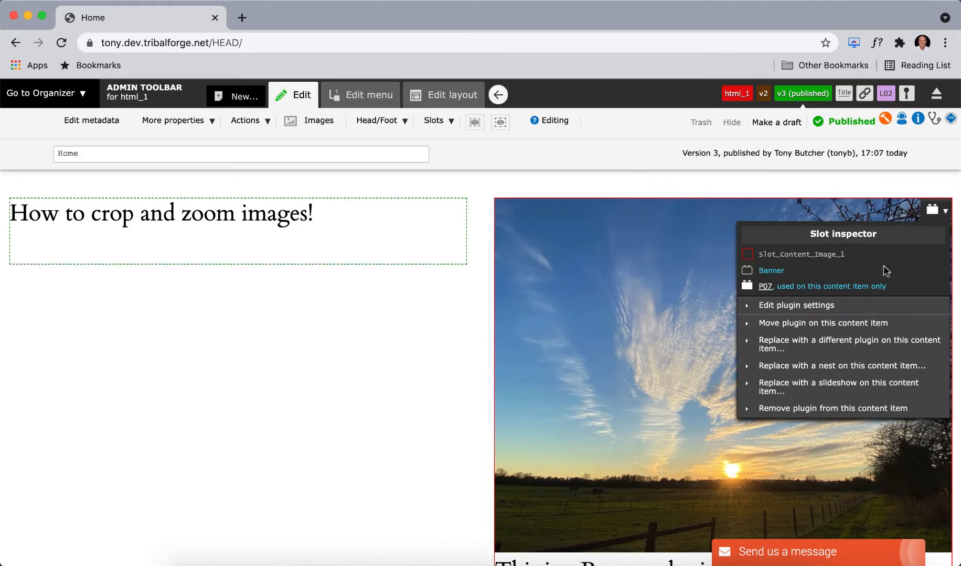
{"action": "left_click", "coordinate": [805, 309]}
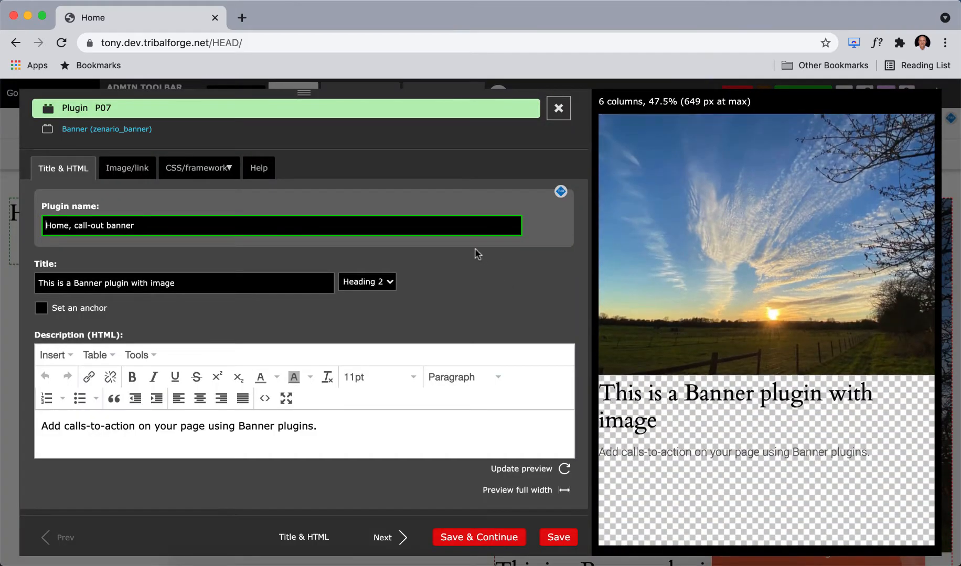
{"action": "left_click", "coordinate": [128, 169]}
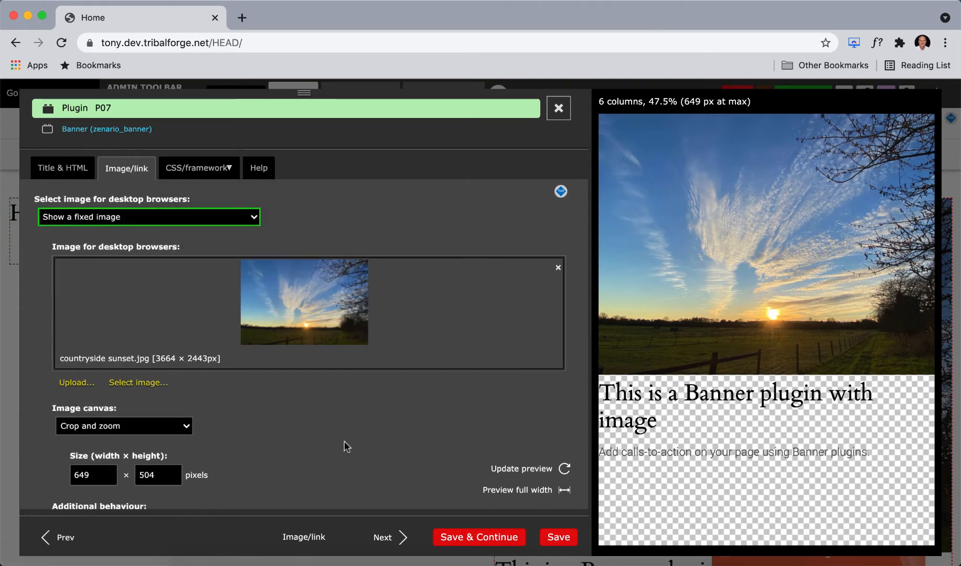
- Review the image canvas options, keep Crop and zoom, and save the banner plugin settings to the published page
{"action": "scroll", "coordinate": [280, 417], "scroll_direction": "down", "scroll_amount": 2}
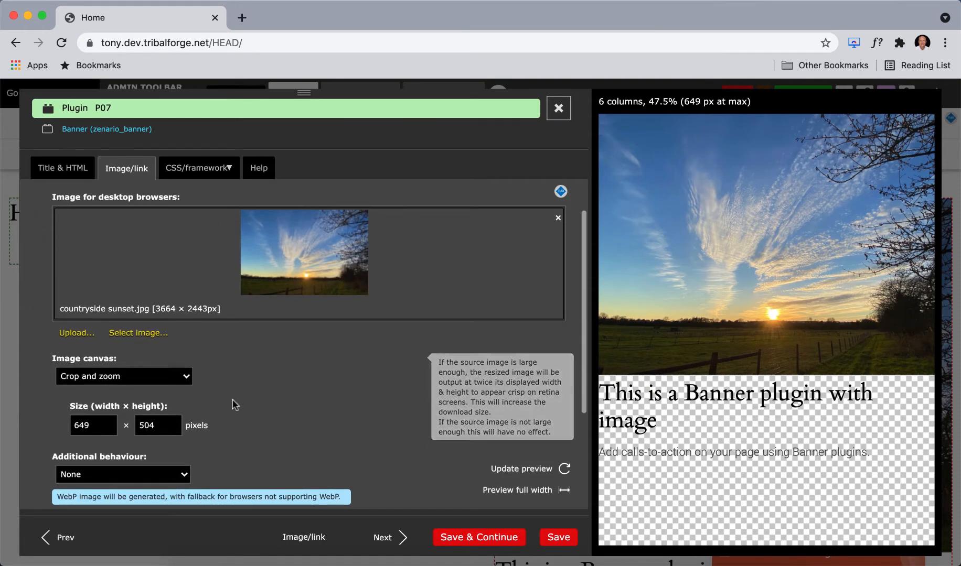
{"action": "left_click", "coordinate": [169, 375]}
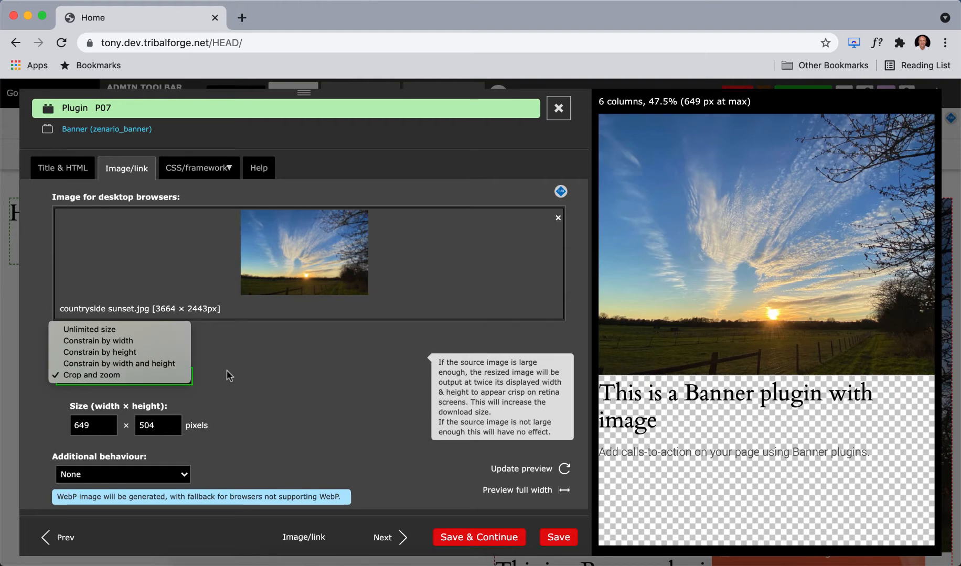
{"action": "left_click", "coordinate": [259, 381]}
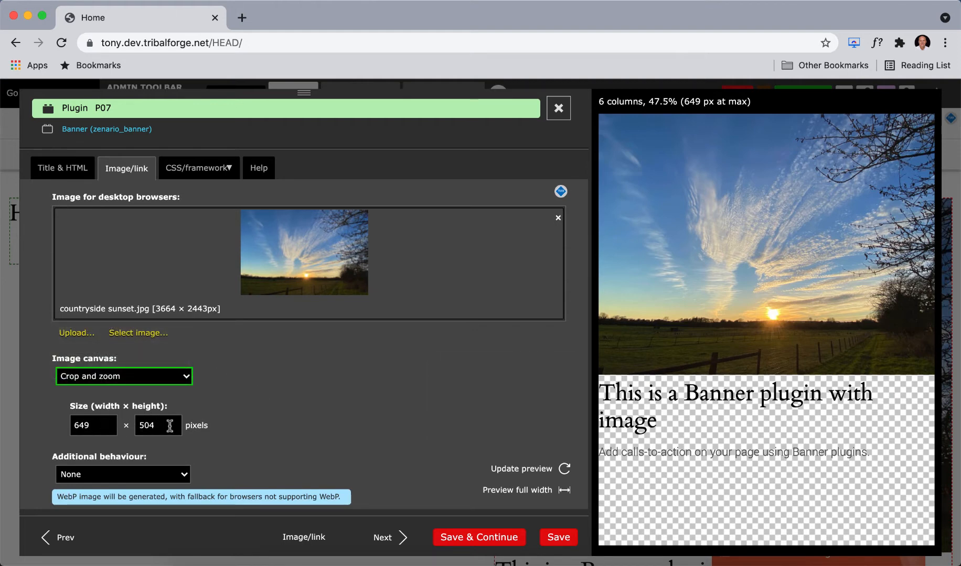
{"action": "left_click", "coordinate": [186, 376]}
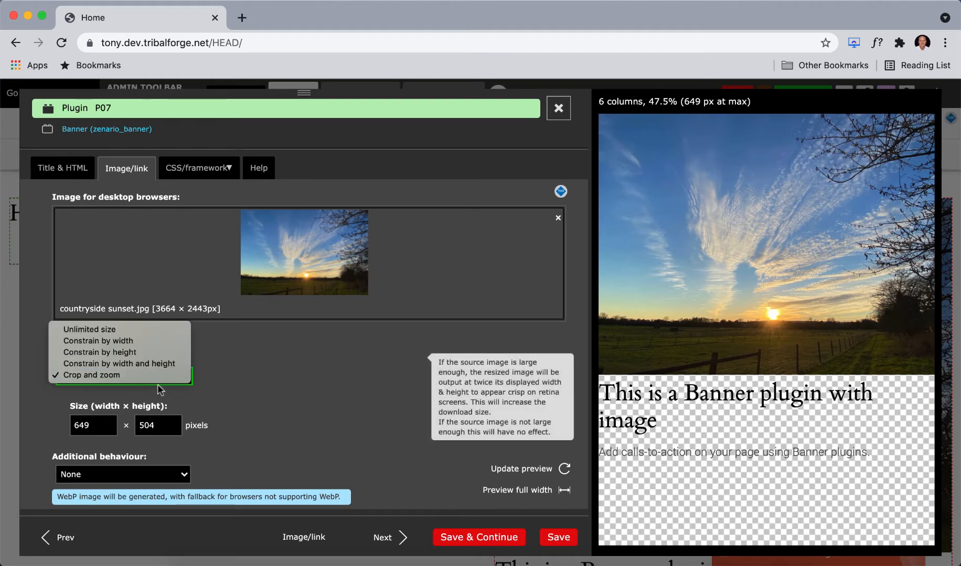
{"action": "left_click", "coordinate": [288, 381]}
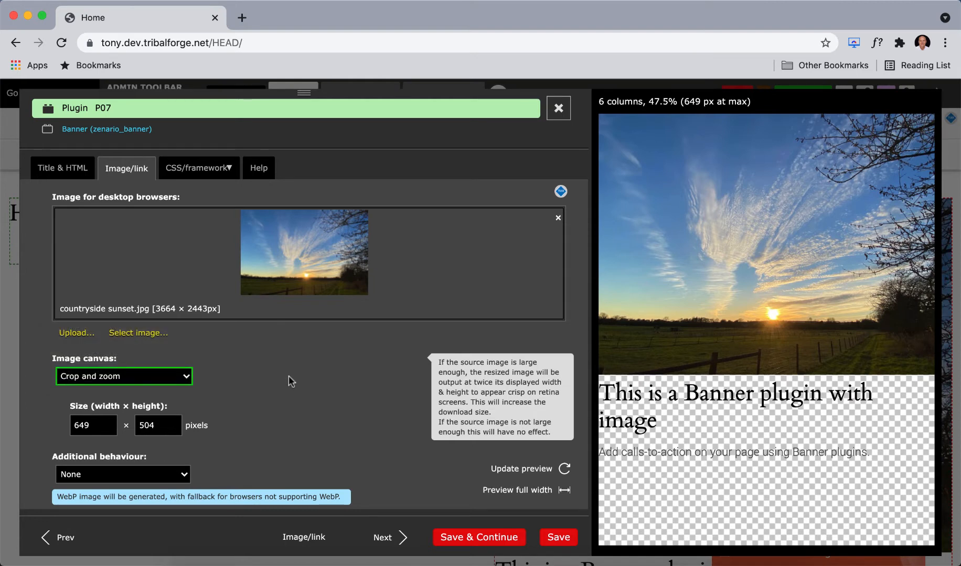
{"action": "left_click", "coordinate": [558, 537]}
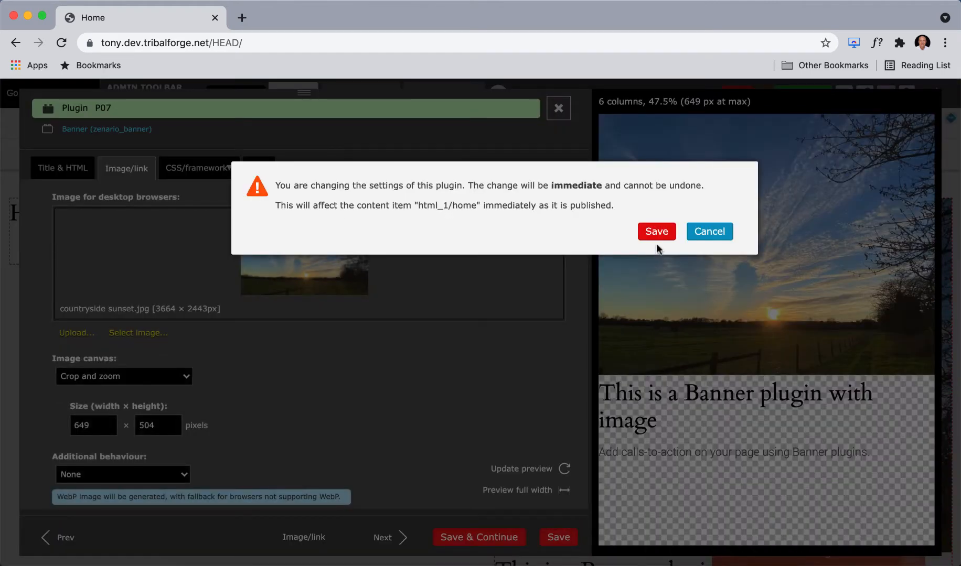
{"action": "left_click", "coordinate": [655, 232]}
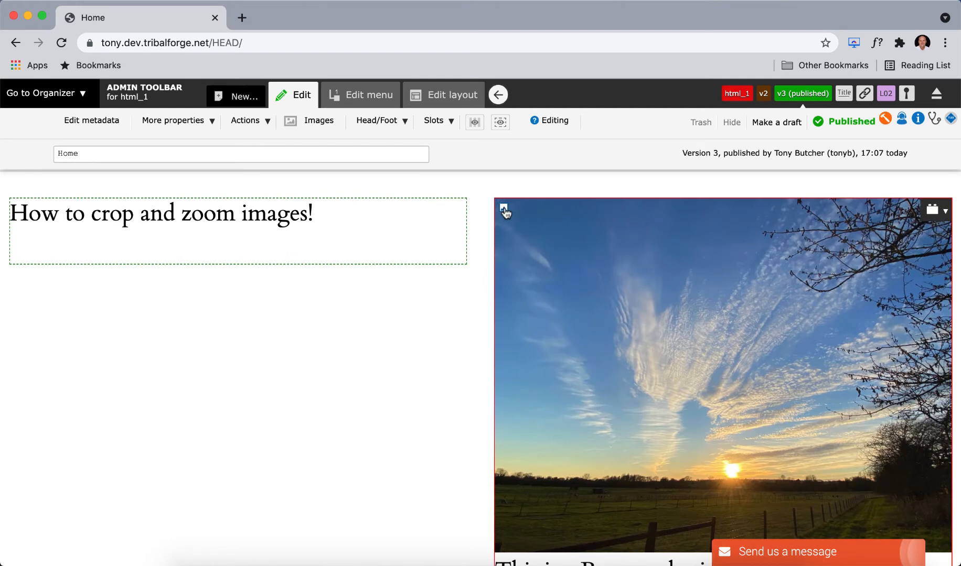
- Shrink the sunset image's 649:504 crop frame, reposition it to include the sun and trees, and save the crop
{"action": "left_click", "coordinate": [504, 210]}
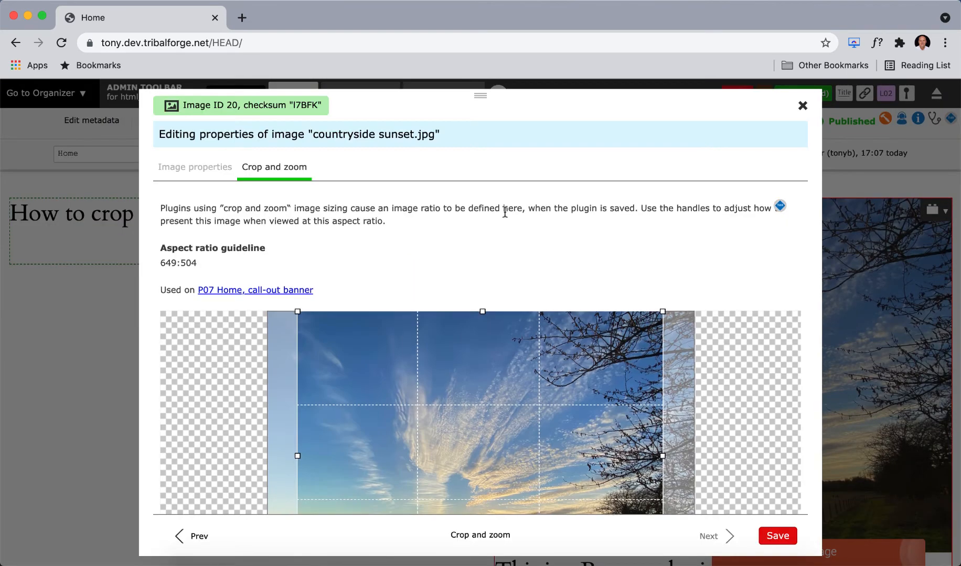
{"action": "scroll", "coordinate": [502, 212], "scroll_direction": "down", "scroll_amount": 5}
{"action": "scroll", "coordinate": [503, 213], "scroll_direction": "up", "scroll_amount": 5}
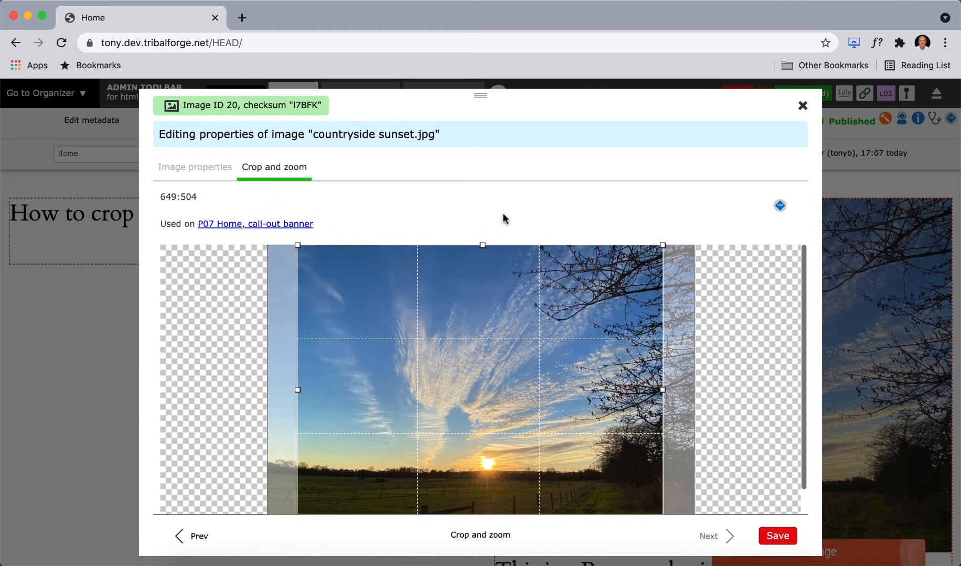
{"action": "scroll", "coordinate": [503, 212], "scroll_direction": "down", "scroll_amount": 5}
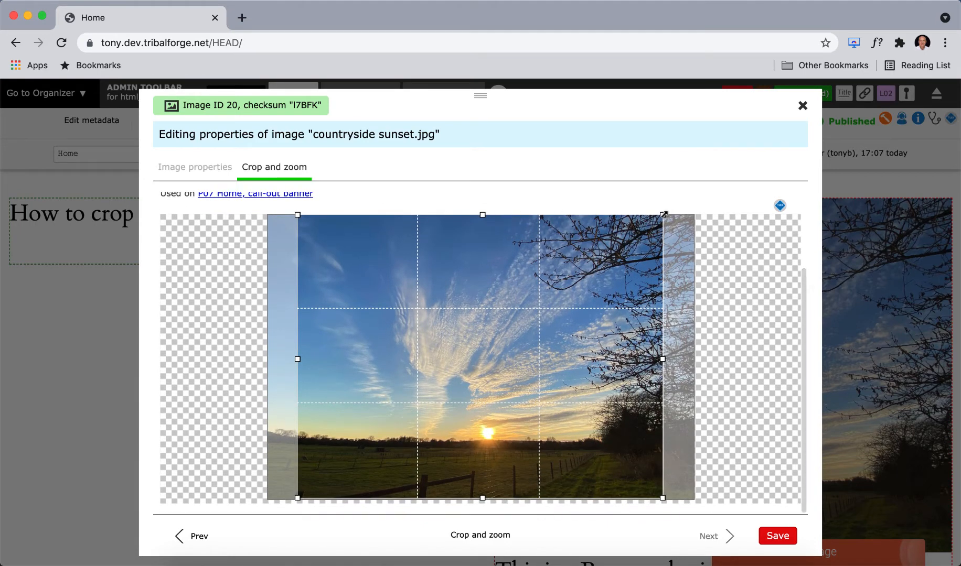
{"action": "left_click_drag", "start_coordinate": [664, 214], "coordinate": [570, 283]}
{"action": "left_click_drag", "start_coordinate": [515, 362], "coordinate": [590, 344]}
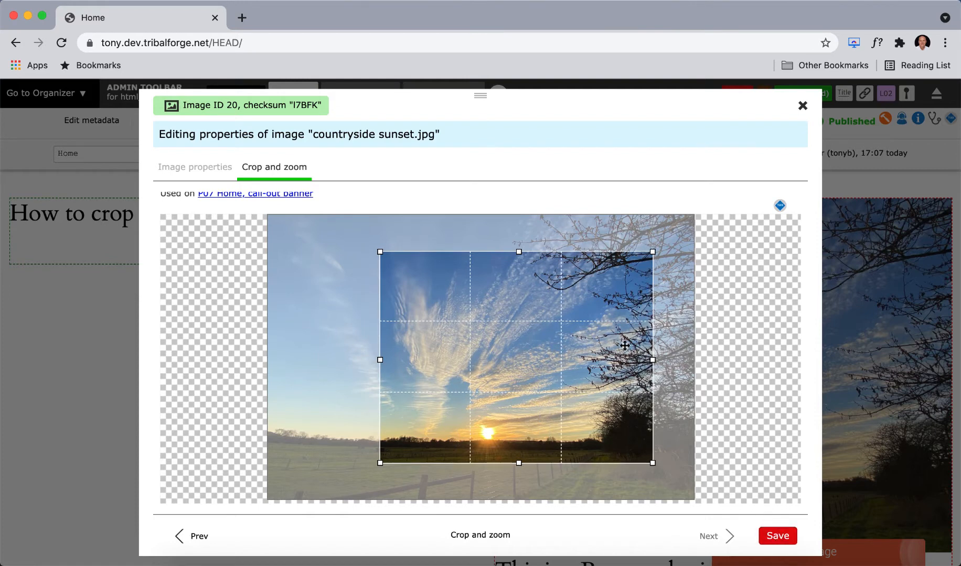
{"action": "scroll", "coordinate": [719, 373], "scroll_direction": "up", "scroll_amount": 3}
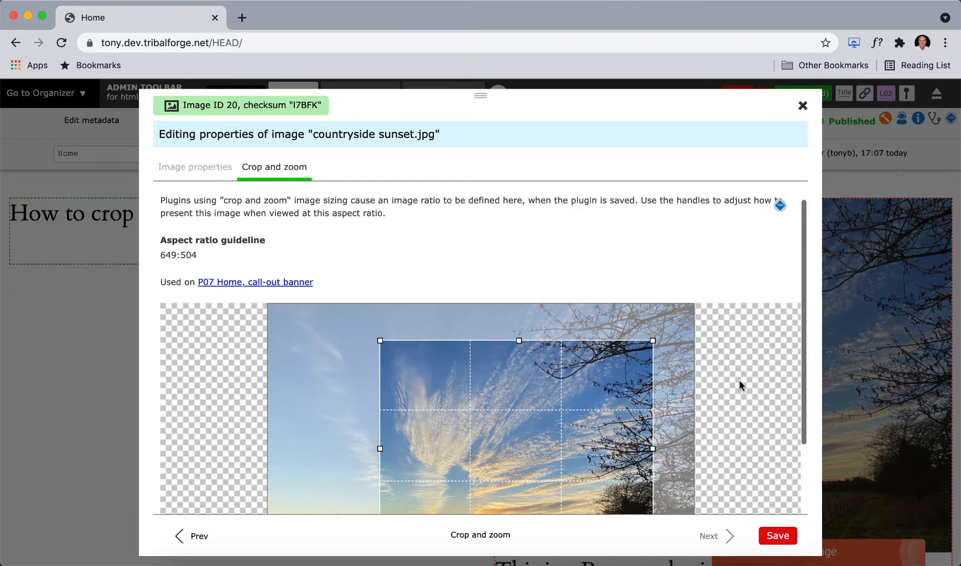
{"action": "scroll", "coordinate": [768, 388], "scroll_direction": "down", "scroll_amount": 3}
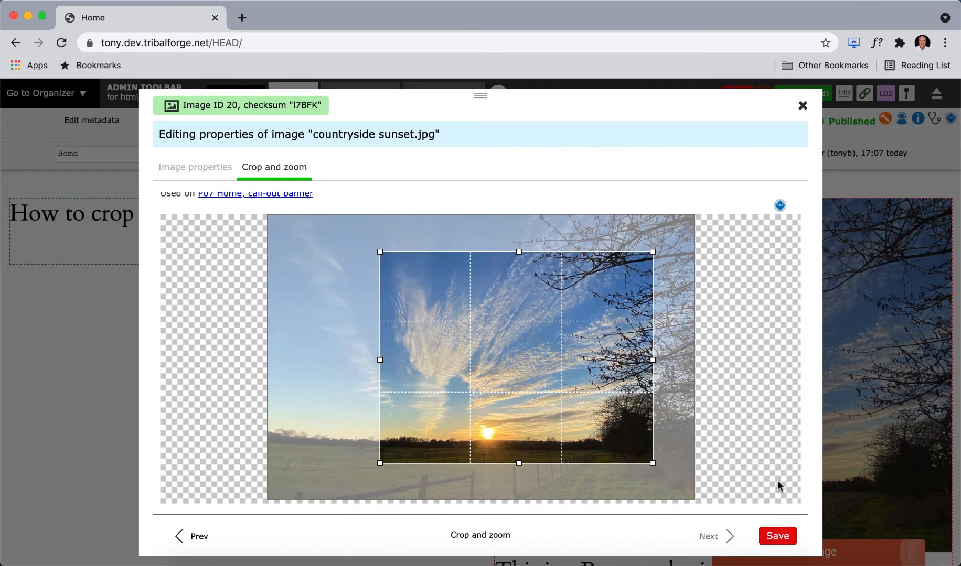
{"action": "left_click", "coordinate": [771, 534]}
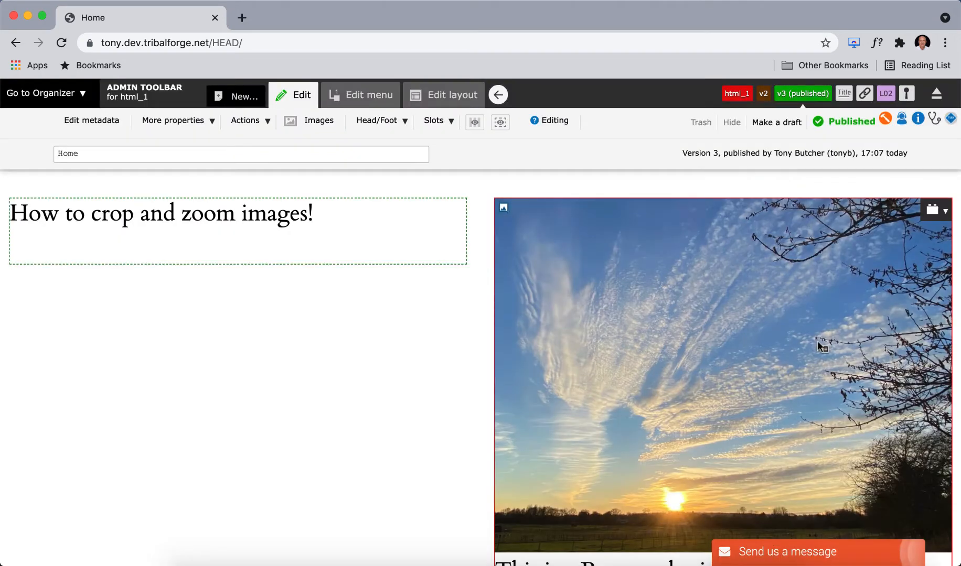
- Open the call-out banner plugin's image settings and set the Crop and zoom size to 600 × 300 pixels
{"action": "left_click", "coordinate": [933, 214]}
{"action": "left_click", "coordinate": [793, 306]}
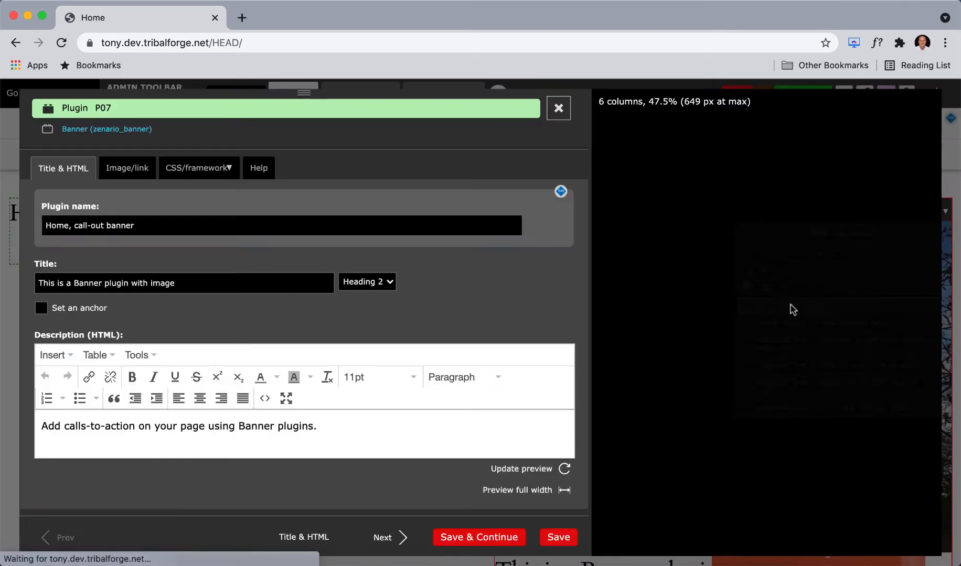
{"action": "left_click", "coordinate": [125, 169]}
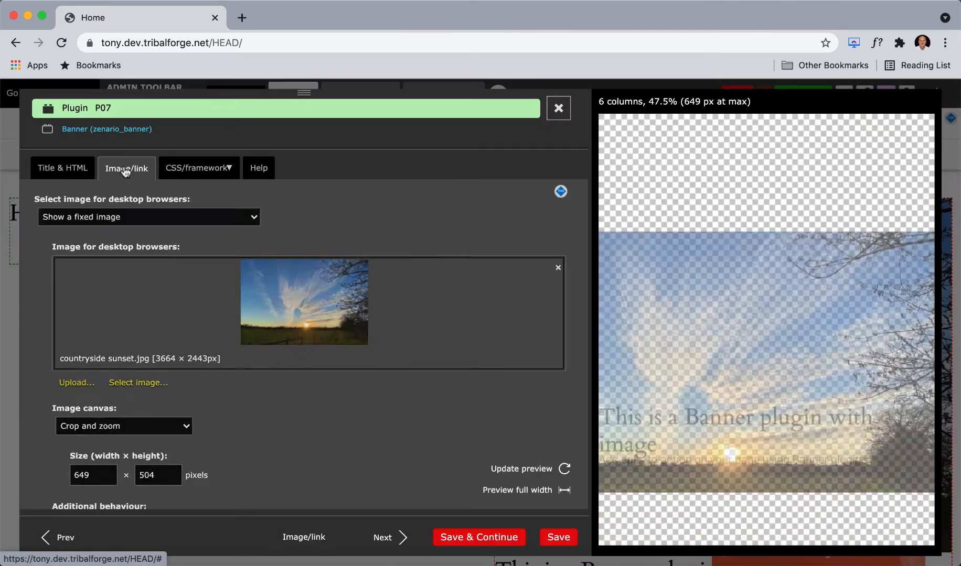
{"action": "left_click_drag", "start_coordinate": [167, 475], "coordinate": [135, 475]}
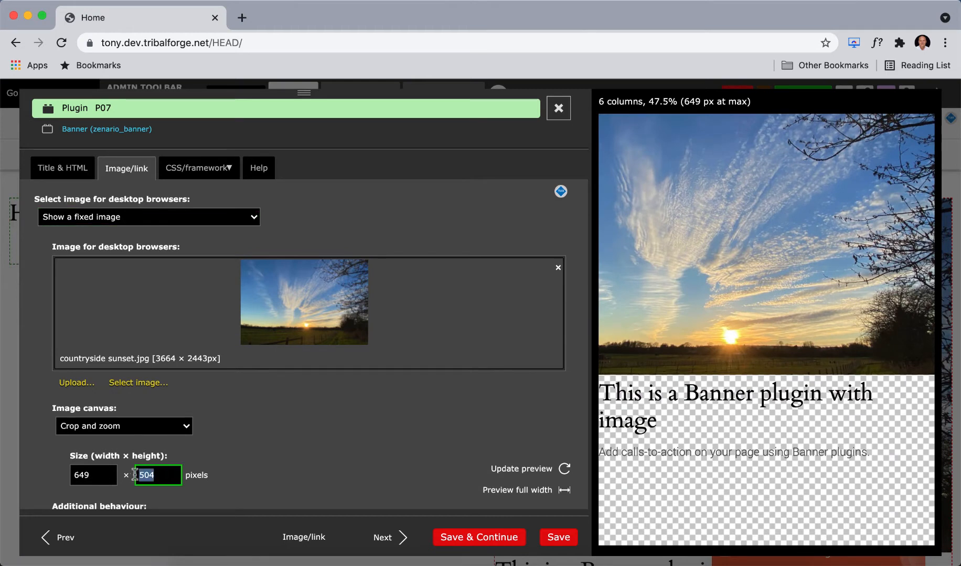
{"action": "type", "text": "300"}
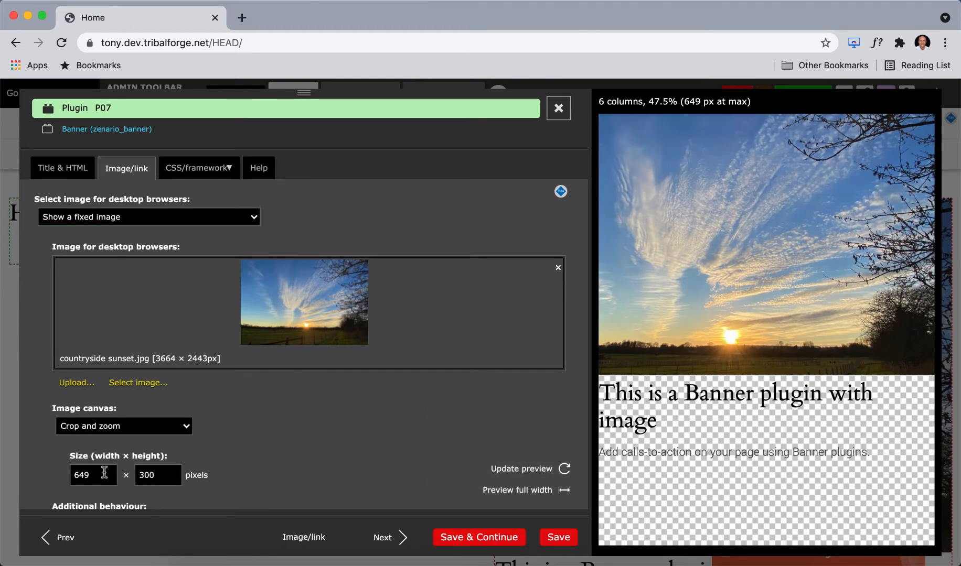
{"action": "left_click_drag", "start_coordinate": [103, 475], "coordinate": [74, 475]}
{"action": "type", "text": "600"}
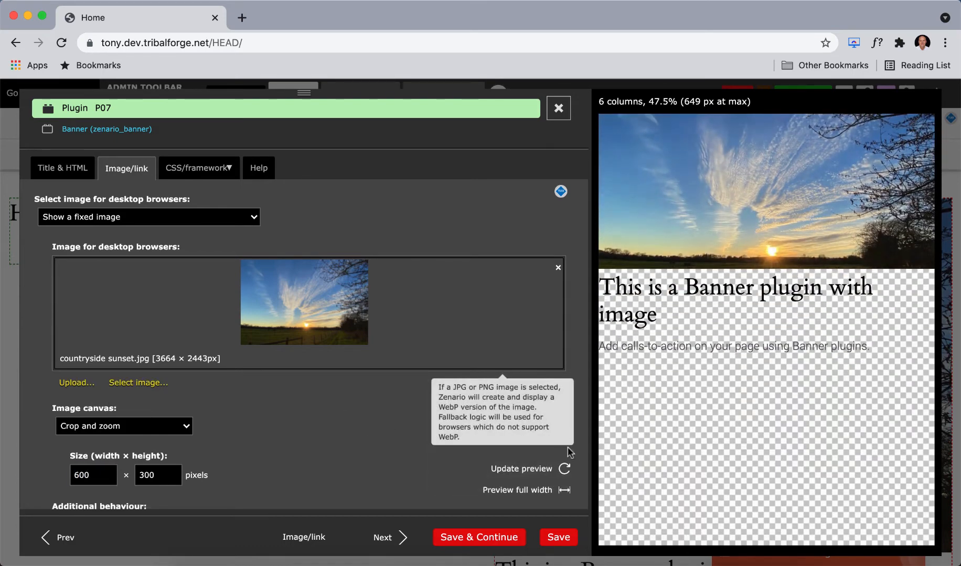
- Preview the banner at full width and save the plugin settings to the published page
{"action": "left_click", "coordinate": [513, 493]}
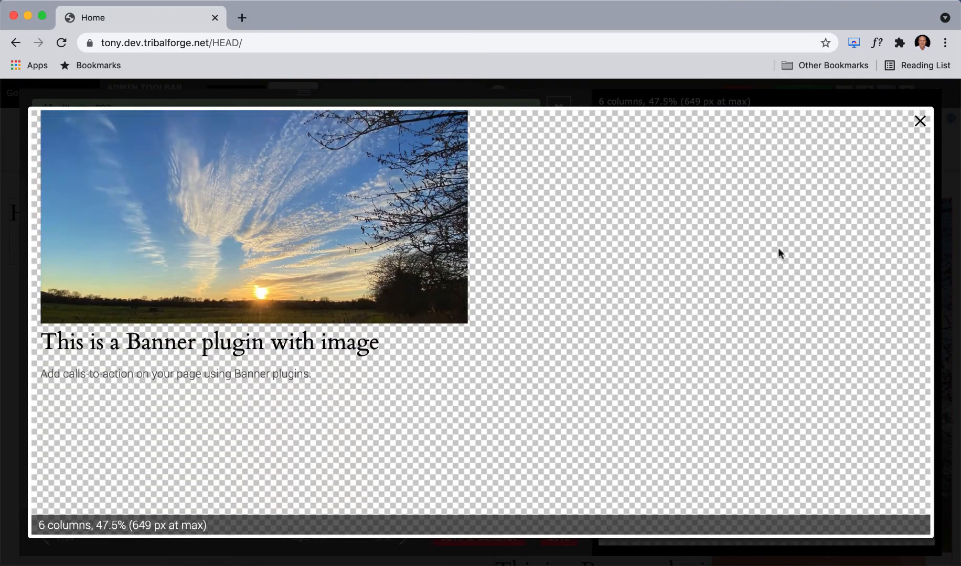
{"action": "left_click", "coordinate": [920, 123]}
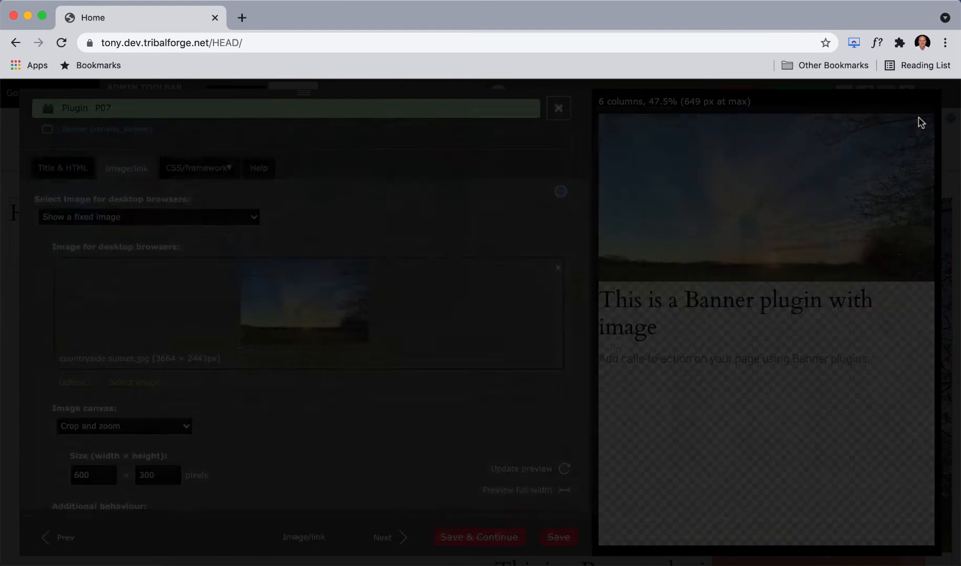
{"action": "left_click", "coordinate": [557, 537]}
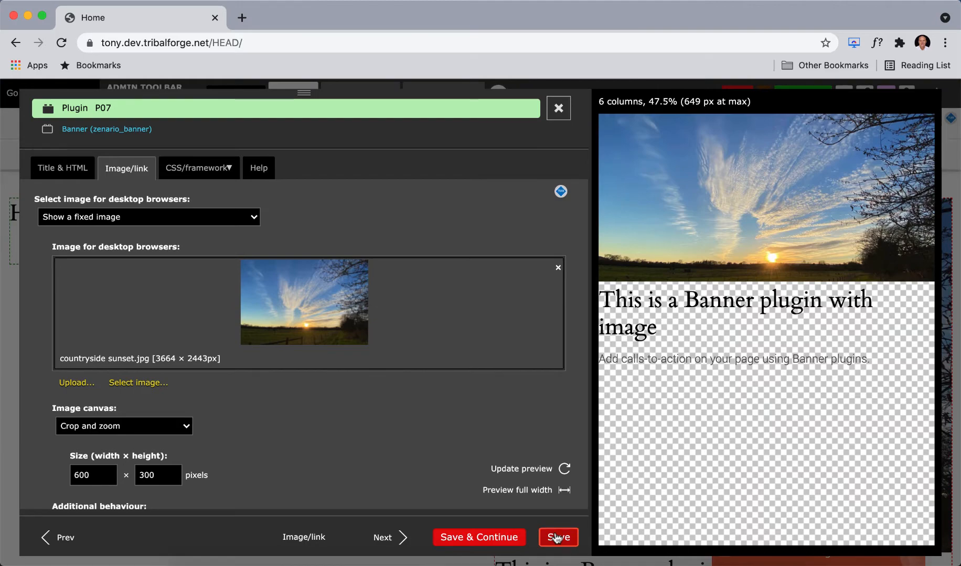
{"action": "left_click", "coordinate": [657, 232]}
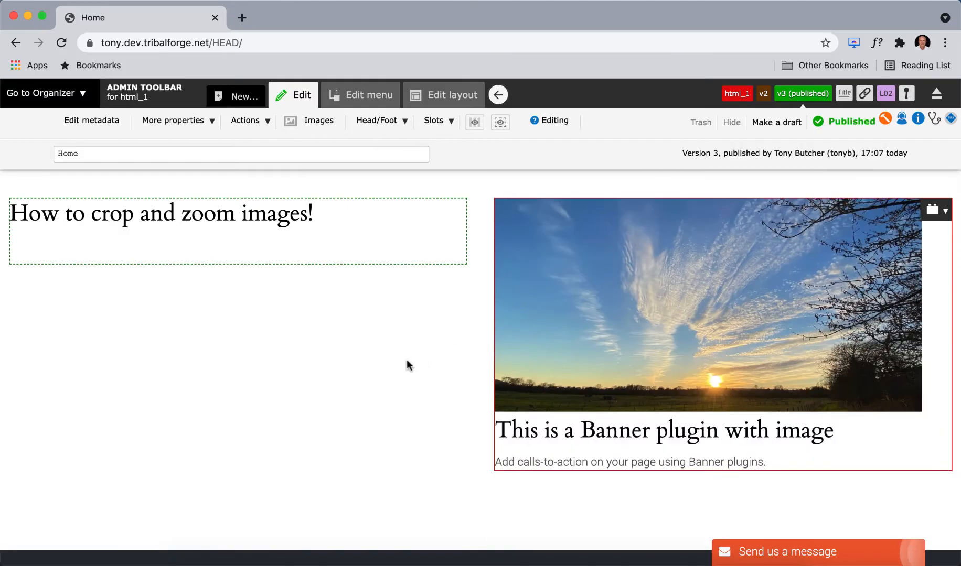
- Reposition and shrink the sunset image's 2:1 crop frame around the sun and trees, and save the crop
{"action": "left_click", "coordinate": [499, 202]}
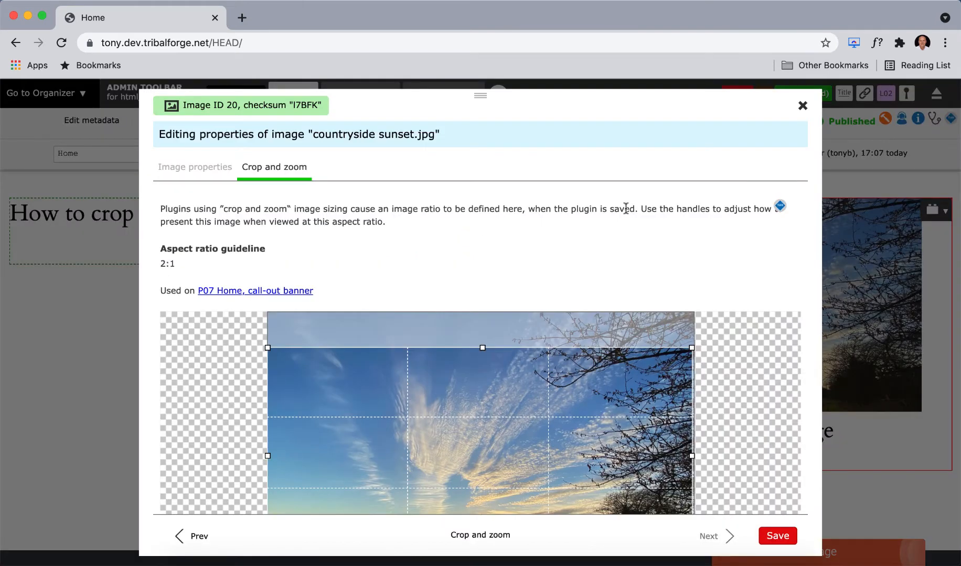
{"action": "scroll", "coordinate": [690, 202], "scroll_direction": "down", "scroll_amount": 3}
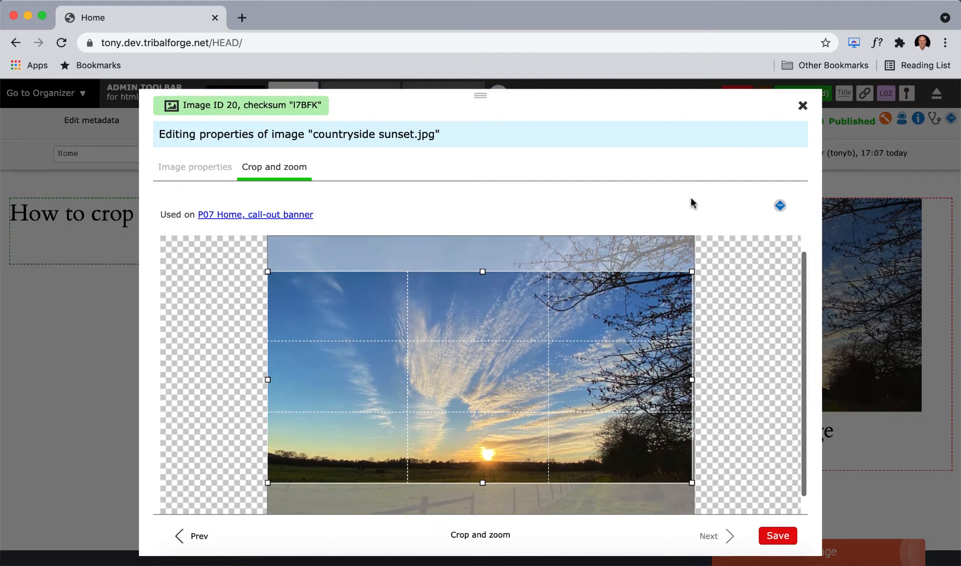
{"action": "scroll", "coordinate": [213, 302], "scroll_direction": "up", "scroll_amount": 2}
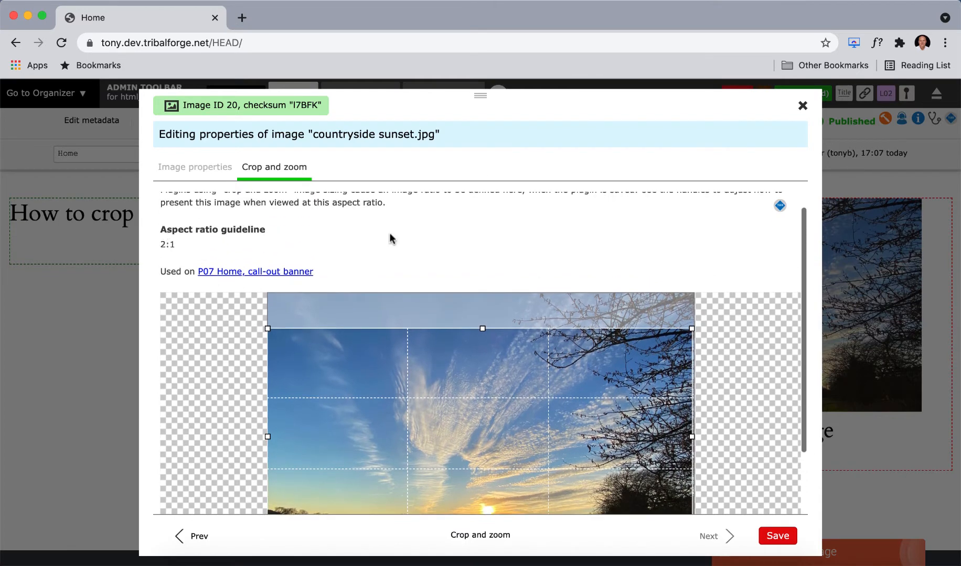
{"action": "scroll", "coordinate": [750, 300], "scroll_direction": "down", "scroll_amount": 2}
{"action": "left_click_drag", "start_coordinate": [596, 341], "coordinate": [595, 366]}
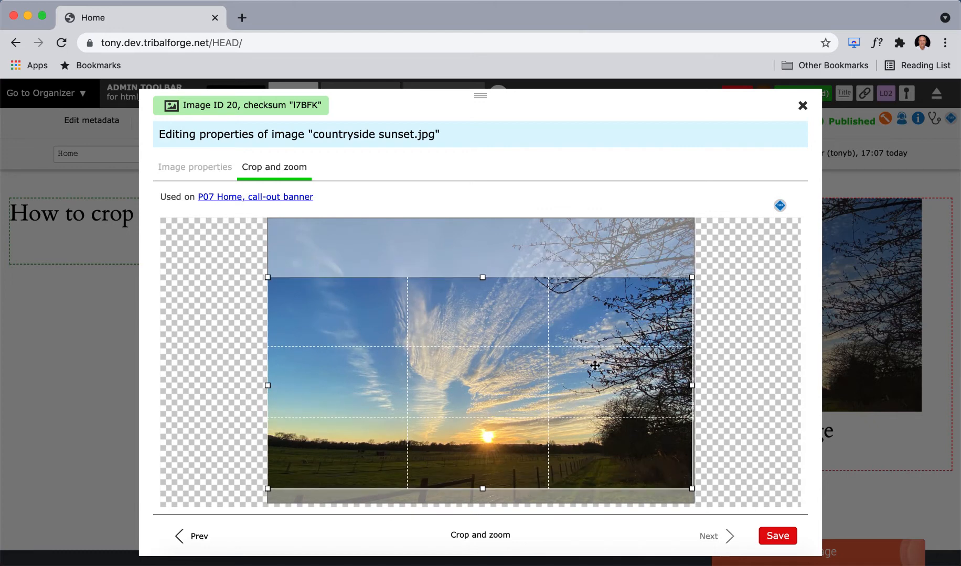
{"action": "left_click_drag", "start_coordinate": [267, 278], "coordinate": [363, 313]}
{"action": "left_click_drag", "start_coordinate": [523, 388], "coordinate": [522, 364]}
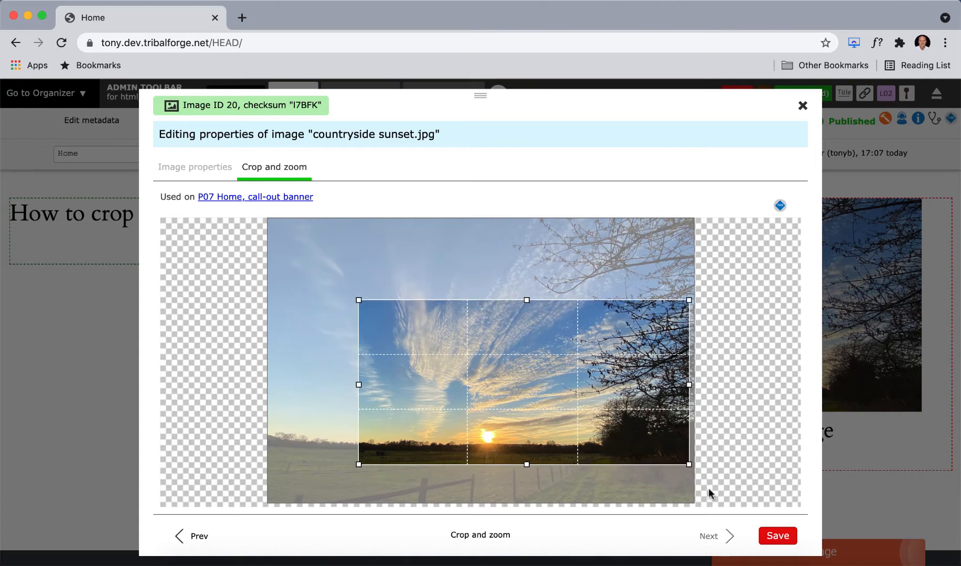
{"action": "left_click", "coordinate": [774, 534]}
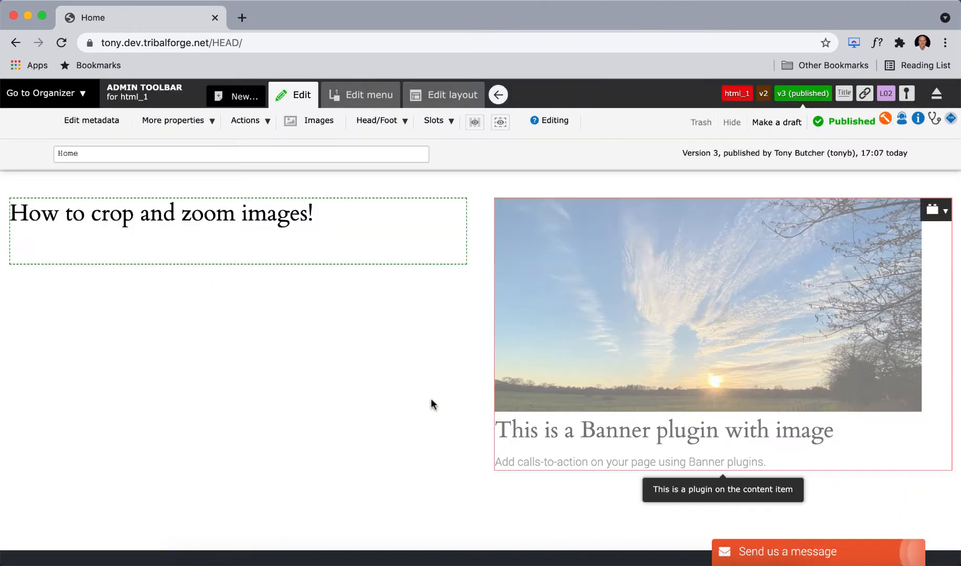
- Leave edit mode and examine the cropped banner and the List of News thumbnails on the home page
{"action": "left_click", "coordinate": [498, 95]}
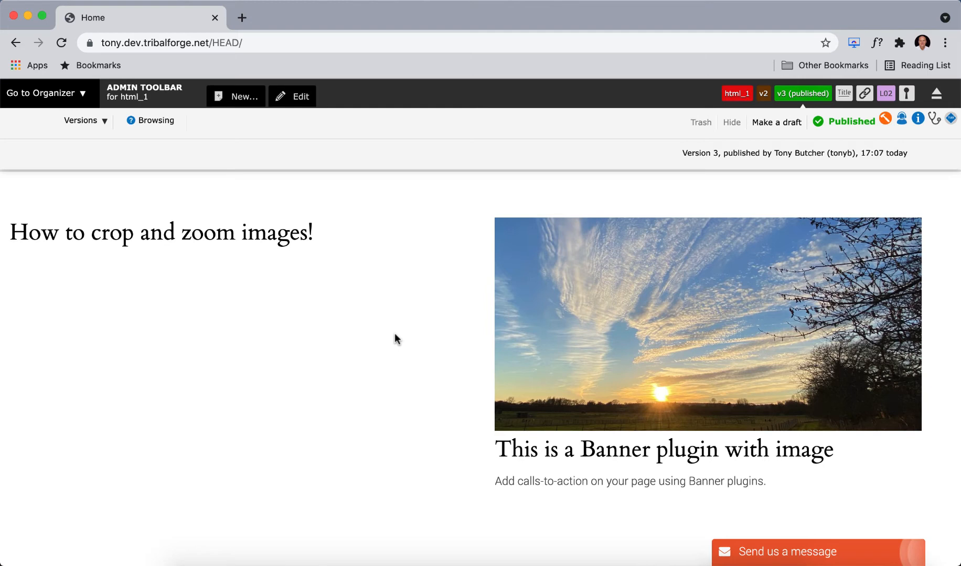
{"action": "mouse_move", "coordinate": [509, 236]}
{"action": "scroll", "coordinate": [394, 368], "scroll_direction": "down", "scroll_amount": 3}
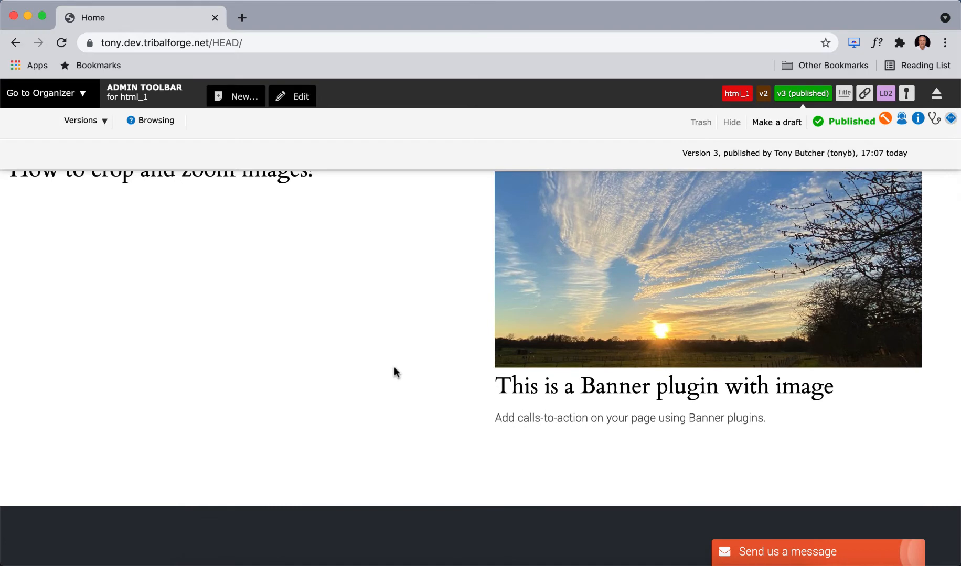
{"action": "scroll", "coordinate": [394, 366], "scroll_direction": "down", "scroll_amount": 2}
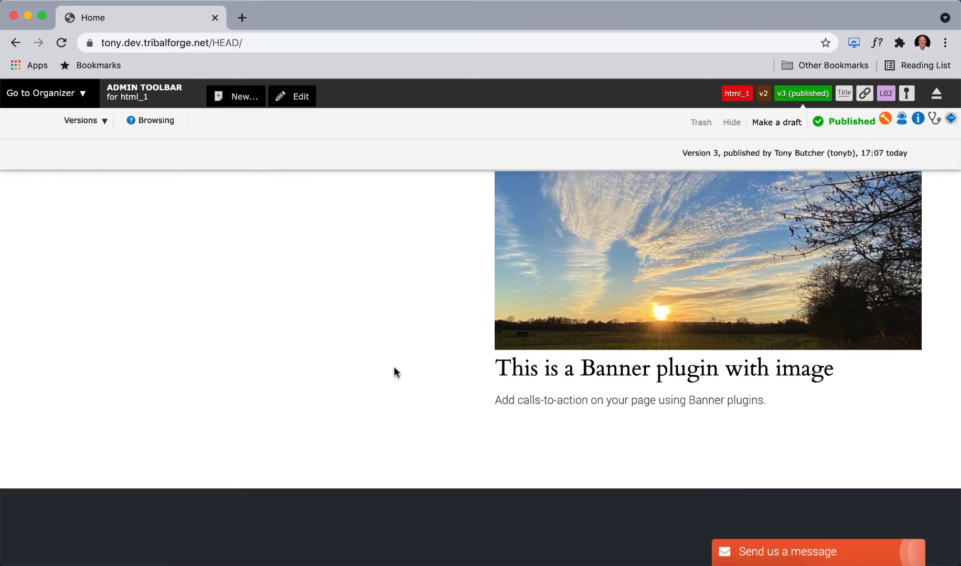
{"action": "scroll", "coordinate": [394, 368], "scroll_direction": "down", "scroll_amount": 1}
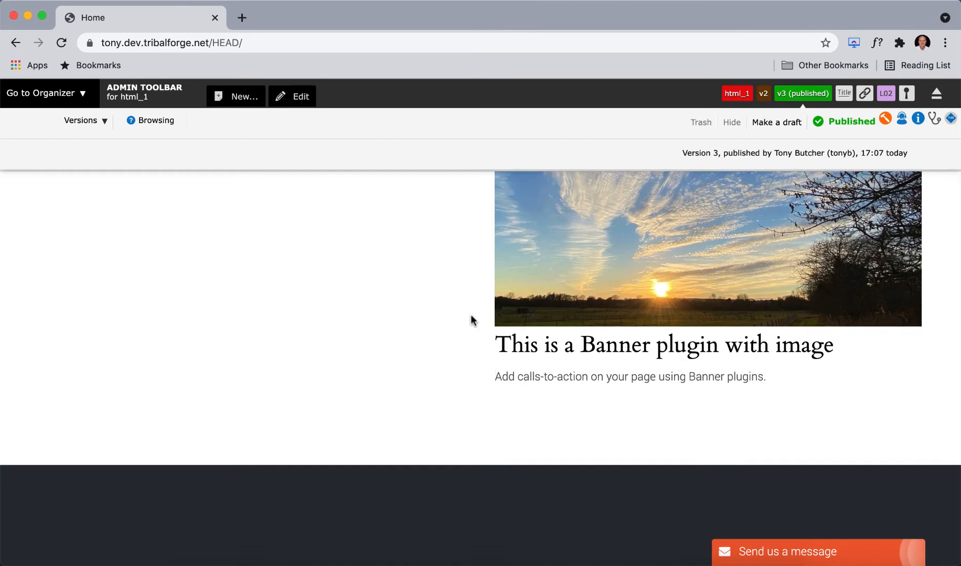
{"action": "scroll", "coordinate": [470, 318], "scroll_direction": "down", "scroll_amount": 5}
{"action": "scroll", "coordinate": [472, 320], "scroll_direction": "down", "scroll_amount": 3}
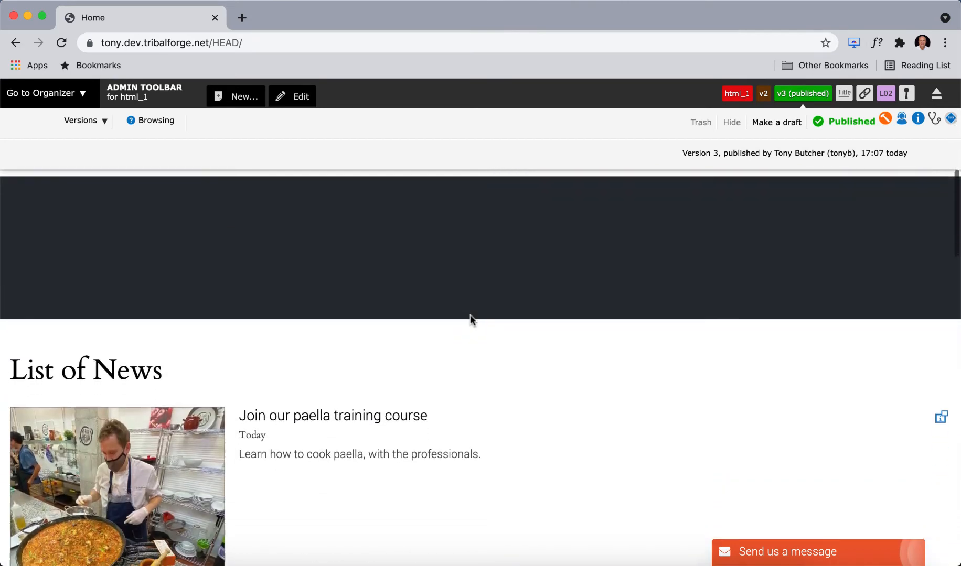
{"action": "scroll", "coordinate": [469, 315], "scroll_direction": "down", "scroll_amount": 2}
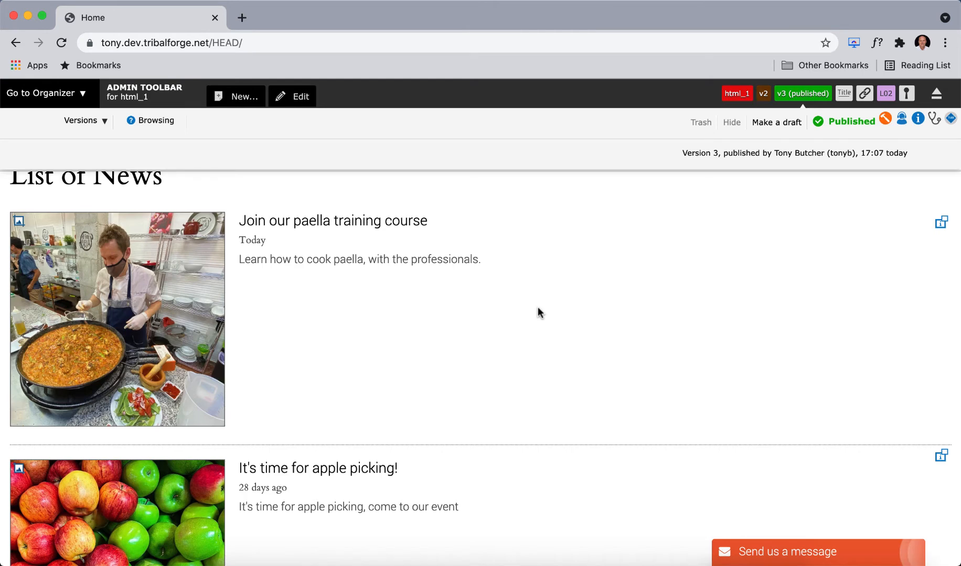
{"action": "scroll", "coordinate": [348, 219], "scroll_direction": "up", "scroll_amount": 1}
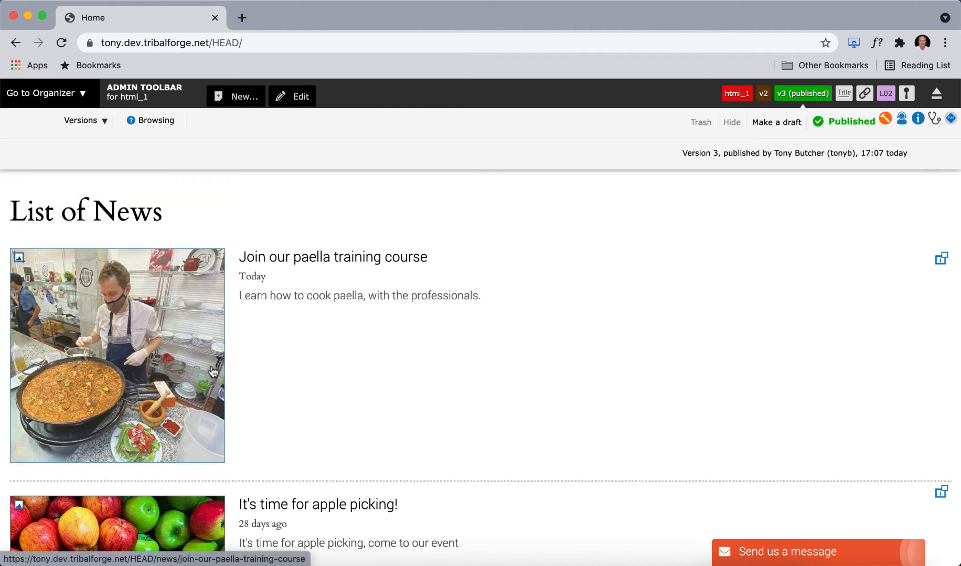
- In edit mode, review the featured-image canvas and size in the List of News plugin's per-item settings, and close them without saving
{"action": "scroll", "coordinate": [275, 357], "scroll_direction": "down", "scroll_amount": 3}
{"action": "scroll", "coordinate": [394, 329], "scroll_direction": "down", "scroll_amount": 5}
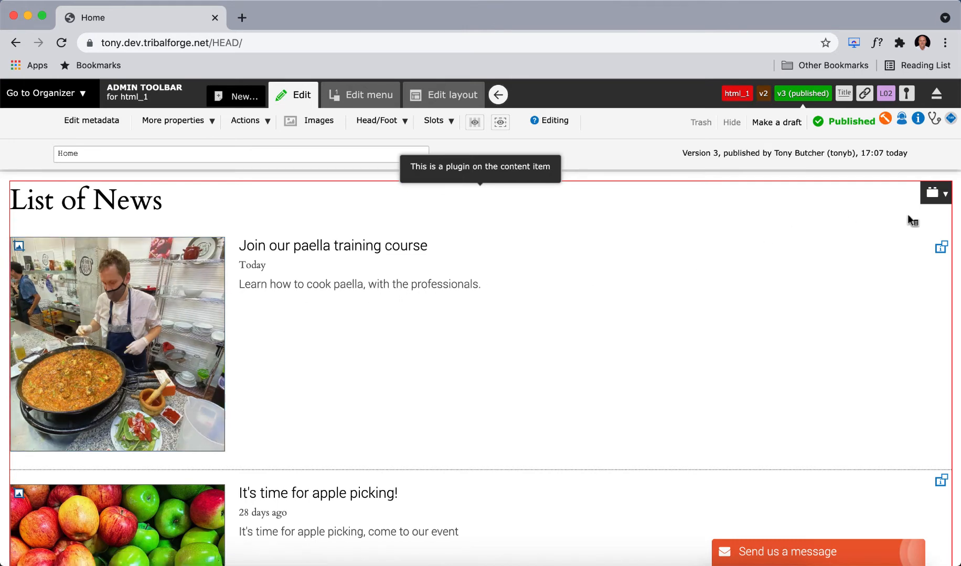
{"action": "left_click", "coordinate": [936, 202]}
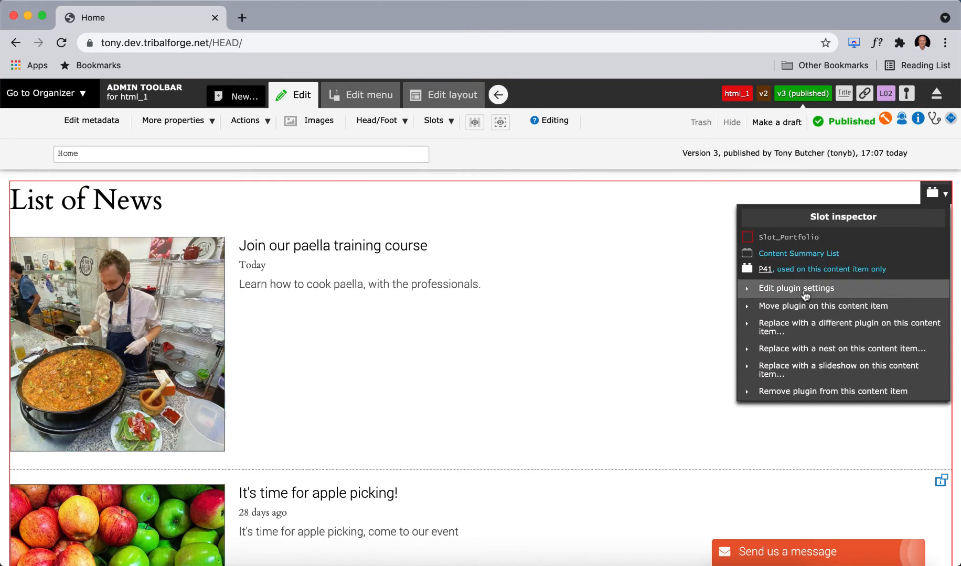
{"action": "left_click", "coordinate": [796, 289]}
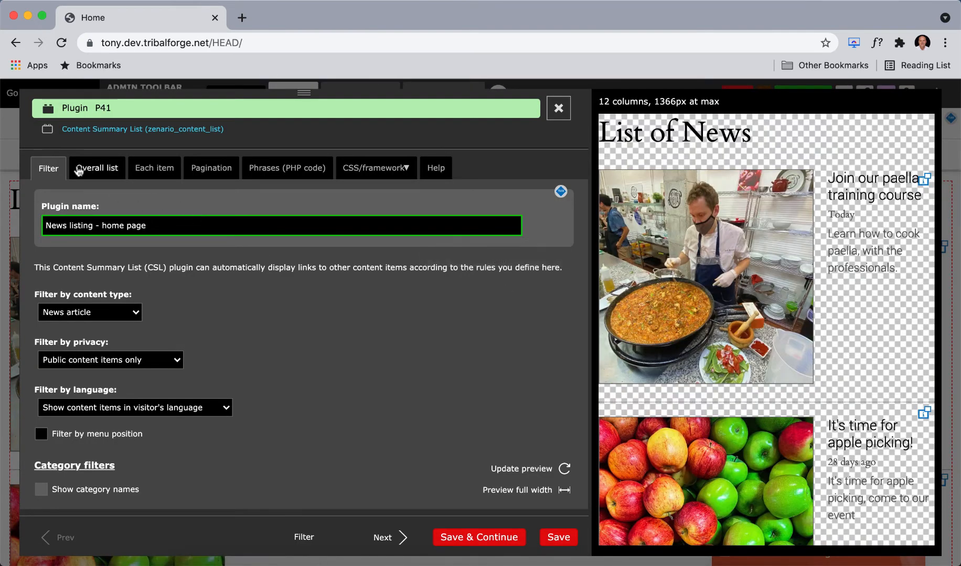
{"action": "left_click", "coordinate": [151, 172]}
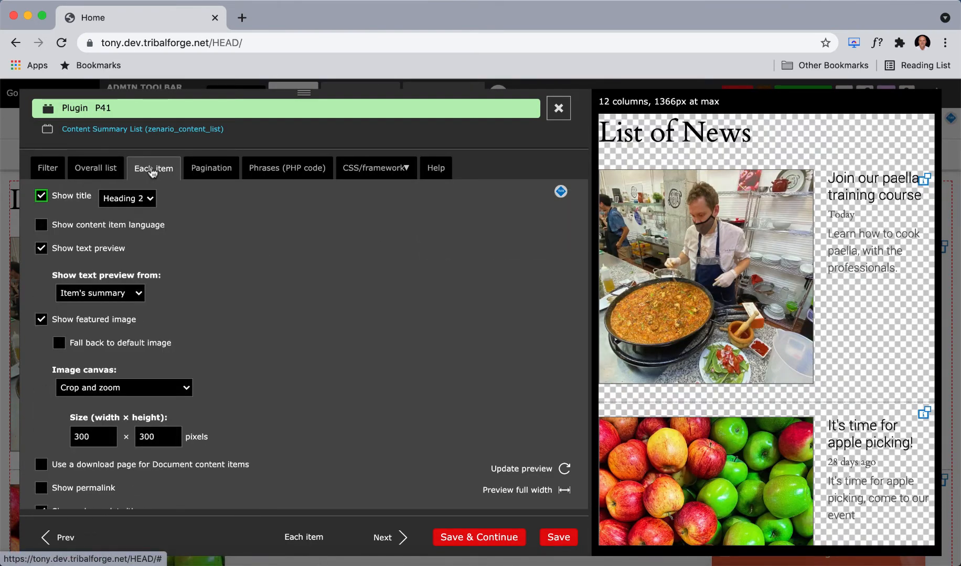
{"action": "scroll", "coordinate": [278, 263], "scroll_direction": "down", "scroll_amount": 2}
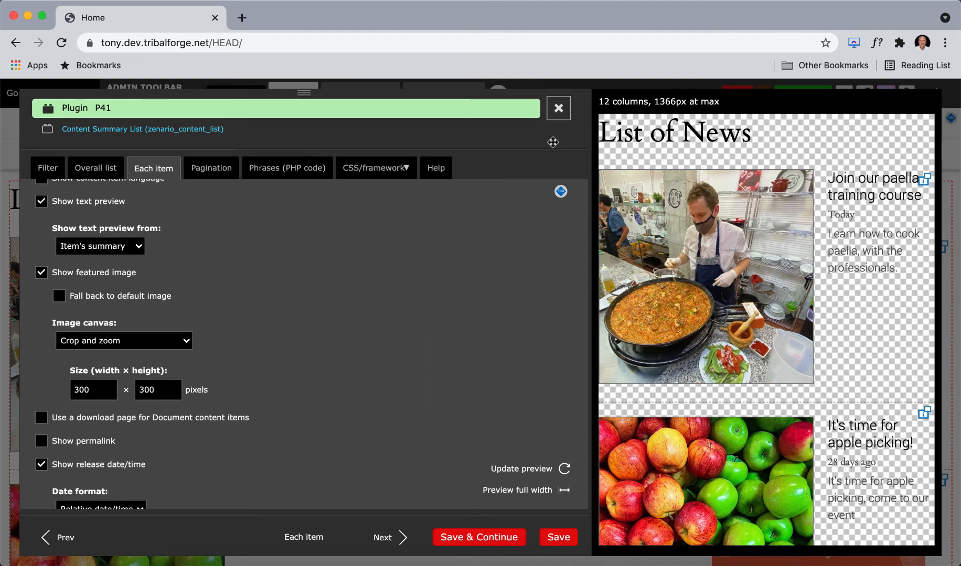
{"action": "left_click", "coordinate": [558, 111]}
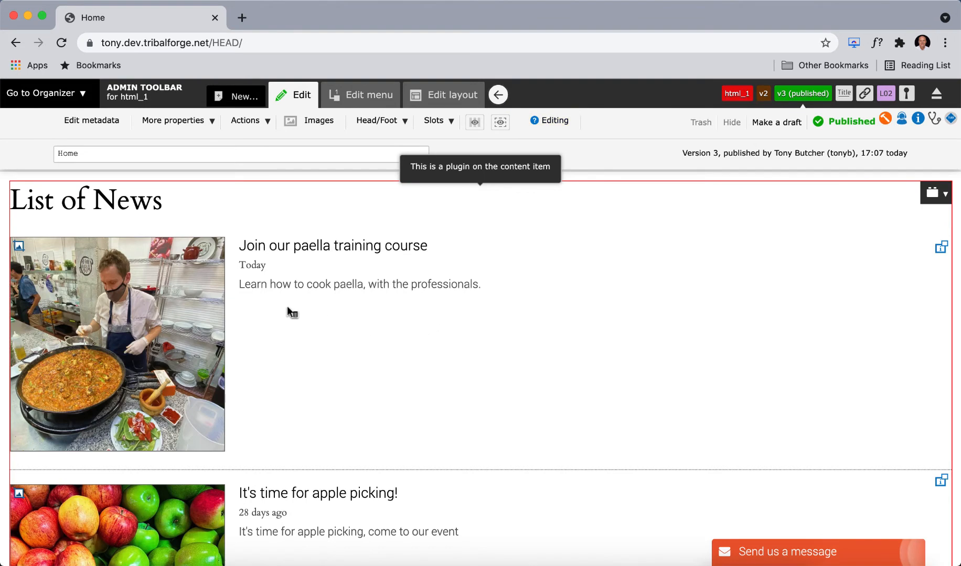
- Shrink the paella!.jpg image's 1:1 crop frame, position it around the pan and salad plate, and save the crop
{"action": "left_click", "coordinate": [19, 247]}
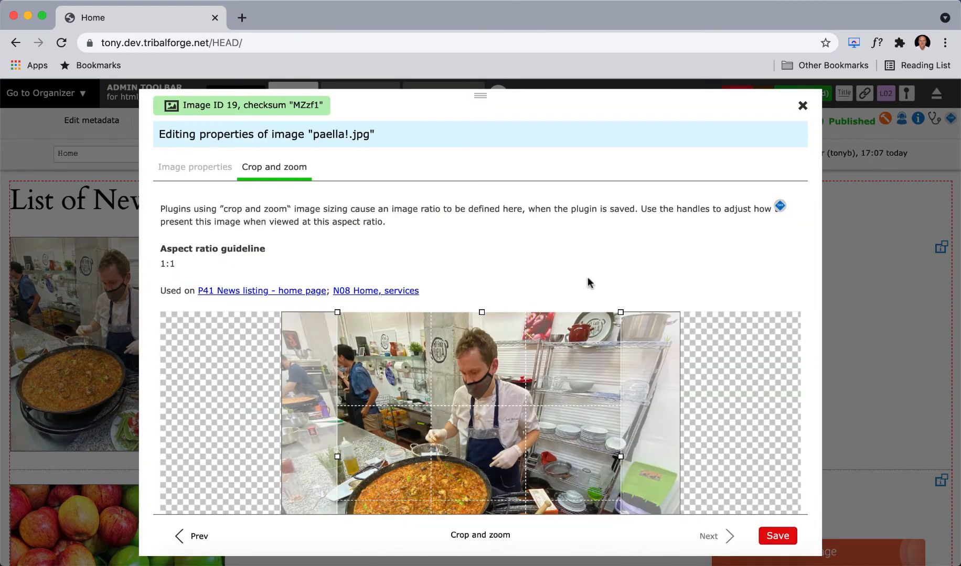
{"action": "scroll", "coordinate": [690, 279], "scroll_direction": "down", "scroll_amount": 3}
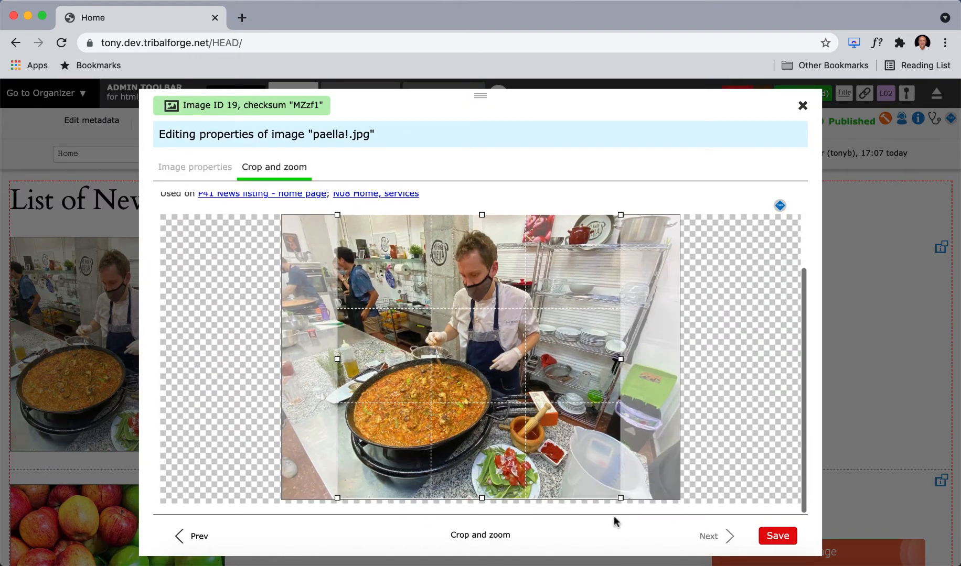
{"action": "left_click_drag", "start_coordinate": [620, 497], "coordinate": [535, 413]}
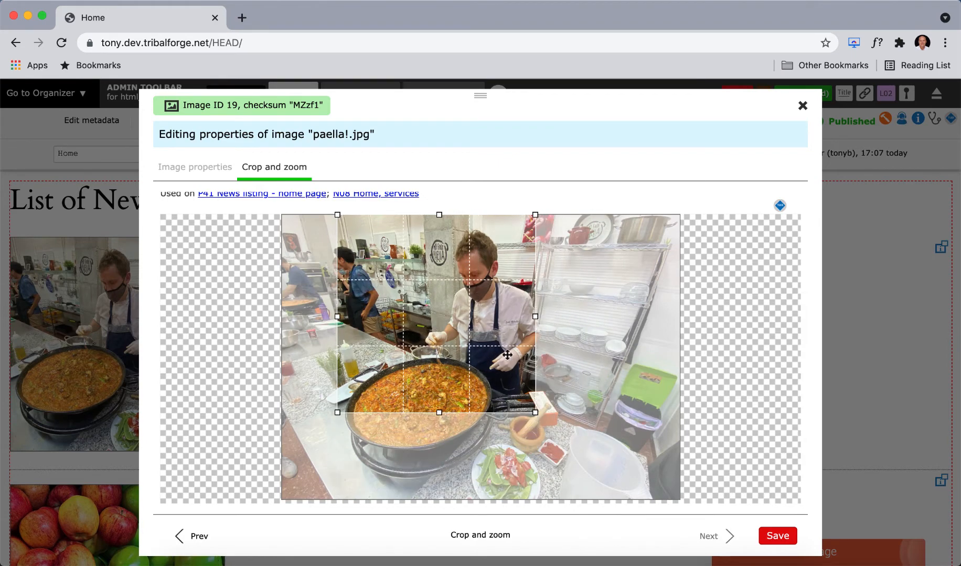
{"action": "left_click_drag", "start_coordinate": [504, 337], "coordinate": [504, 414]}
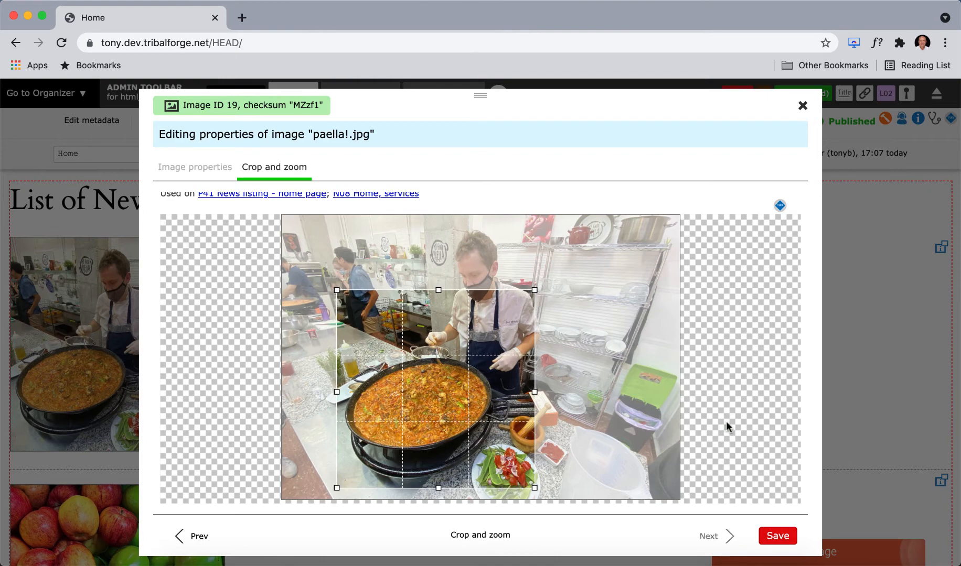
{"action": "left_click", "coordinate": [772, 536]}
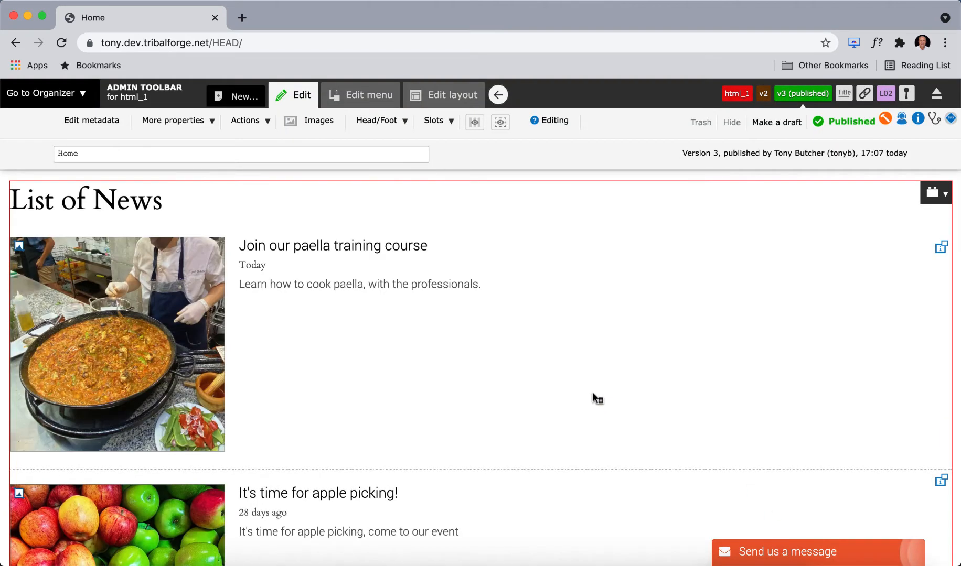
- Shrink and reposition the nice coastline.jpg image's 1:1 crop frame around the boats in the bay, and save the crop
{"action": "scroll", "coordinate": [593, 395], "scroll_direction": "down", "scroll_amount": 8}
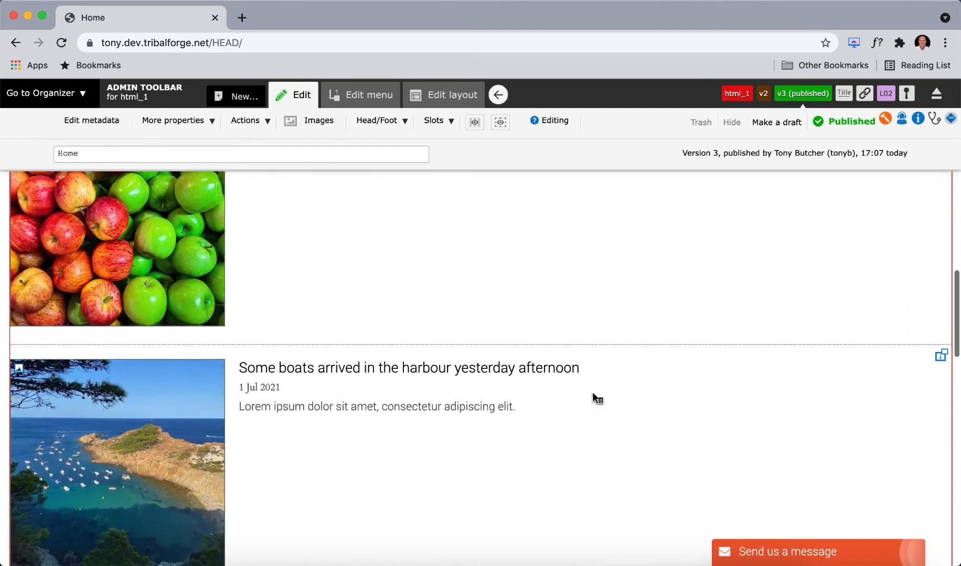
{"action": "left_click", "coordinate": [19, 315]}
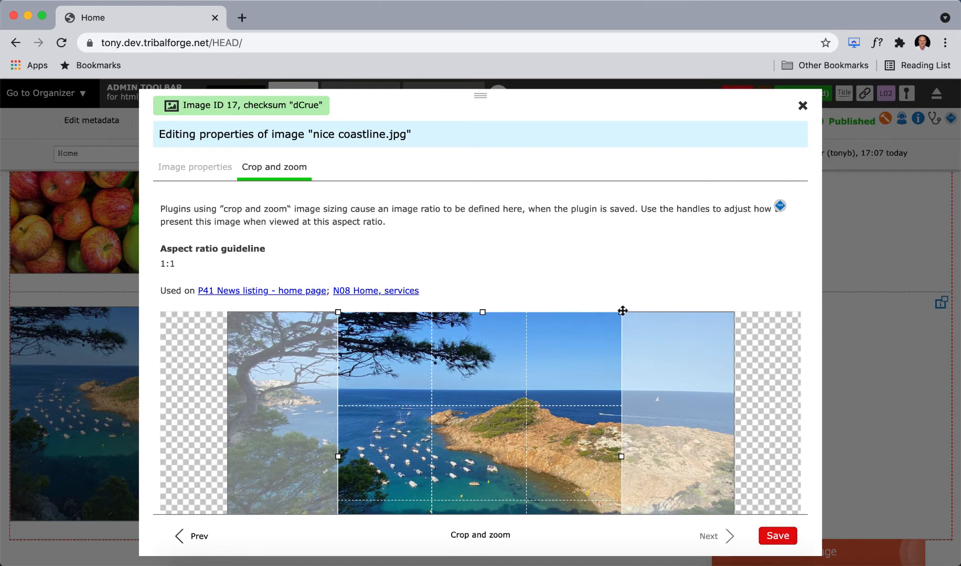
{"action": "left_click_drag", "start_coordinate": [622, 311], "coordinate": [600, 311]}
{"action": "scroll", "coordinate": [747, 310], "scroll_direction": "down", "scroll_amount": 3}
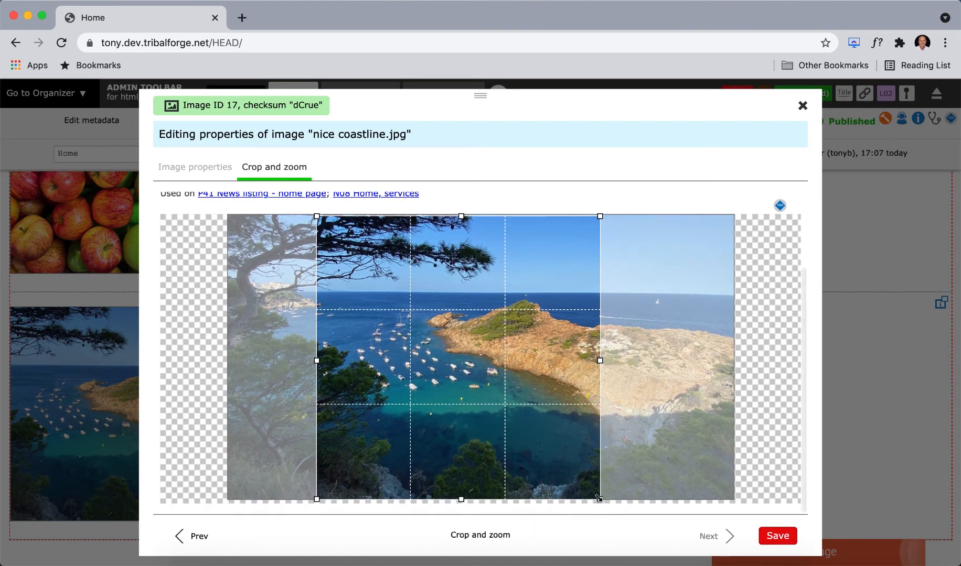
{"action": "left_click_drag", "start_coordinate": [600, 499], "coordinate": [509, 408]}
{"action": "left_click_drag", "start_coordinate": [465, 342], "coordinate": [452, 378]}
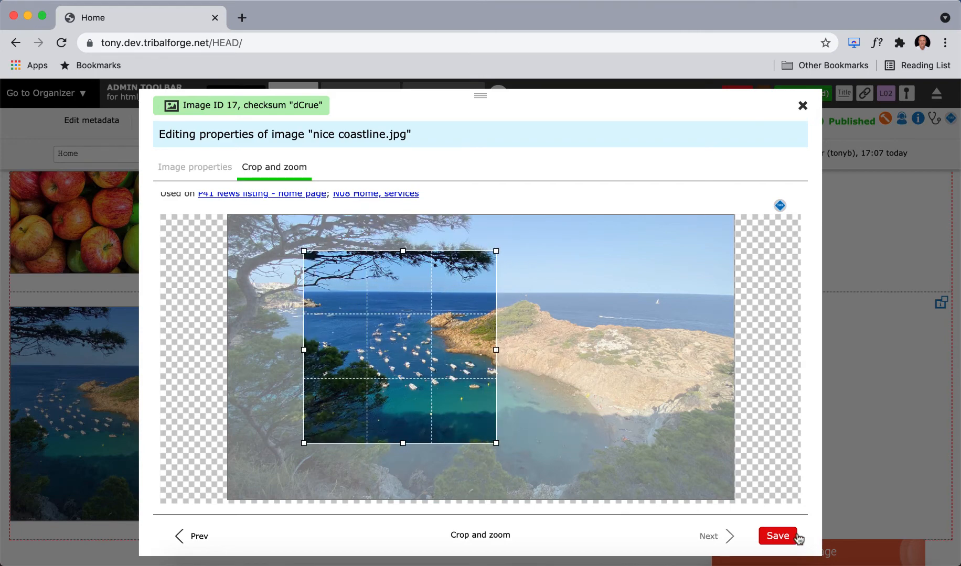
{"action": "left_click", "coordinate": [778, 536]}
- Check the cropped thumbnails on the home page, then leave edit mode and open the News page
{"action": "scroll", "coordinate": [712, 448], "scroll_direction": "up", "scroll_amount": 5}
{"action": "scroll", "coordinate": [713, 450], "scroll_direction": "down", "scroll_amount": 1}
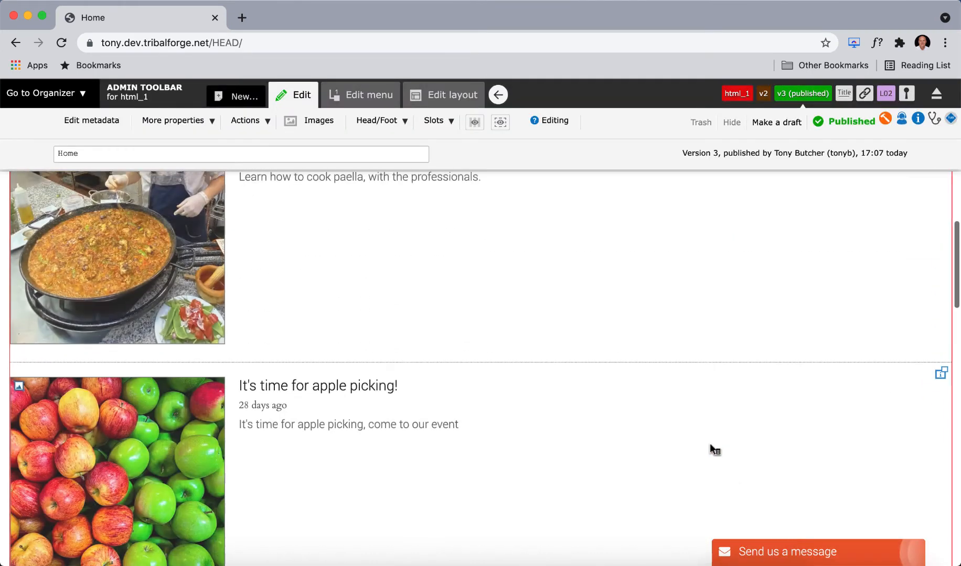
{"action": "scroll", "coordinate": [703, 434], "scroll_direction": "down", "scroll_amount": 7}
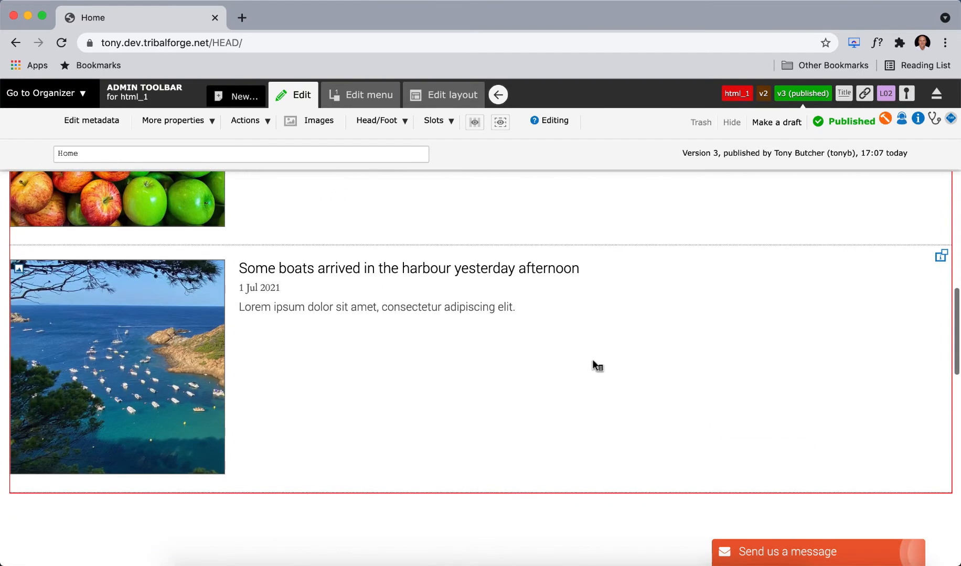
{"action": "scroll", "coordinate": [596, 366], "scroll_direction": "up", "scroll_amount": 13}
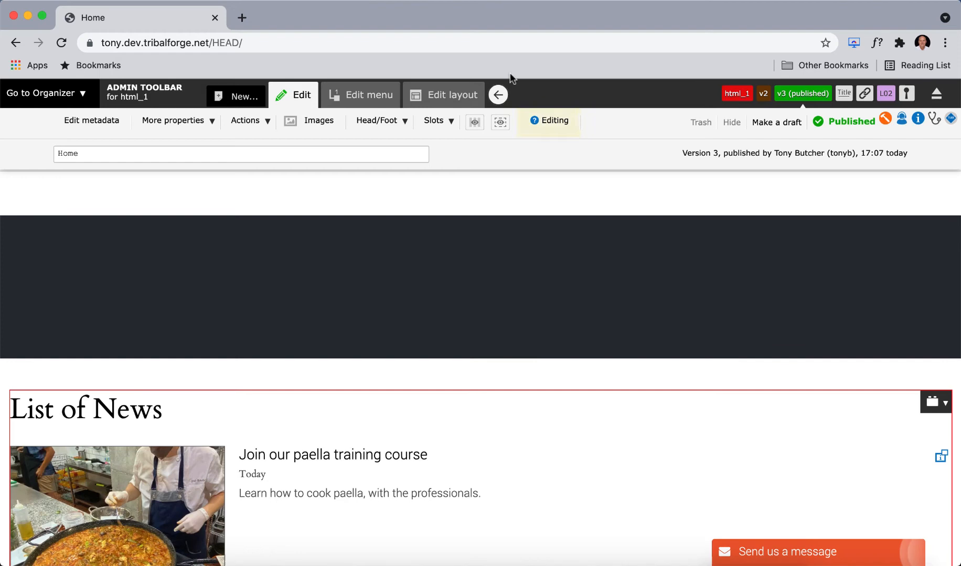
{"action": "left_click", "coordinate": [498, 93]}
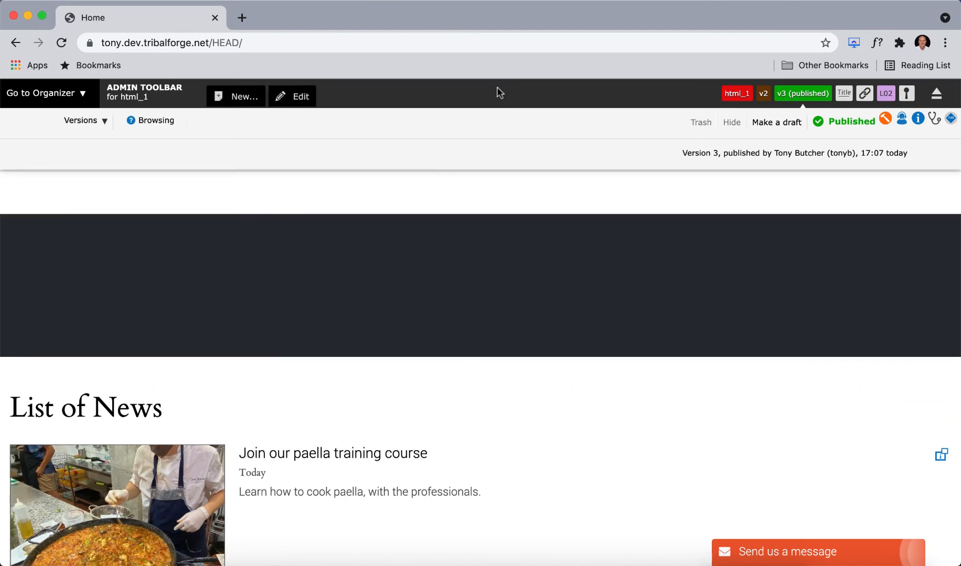
{"action": "scroll", "coordinate": [858, 493], "scroll_direction": "up", "scroll_amount": 8}
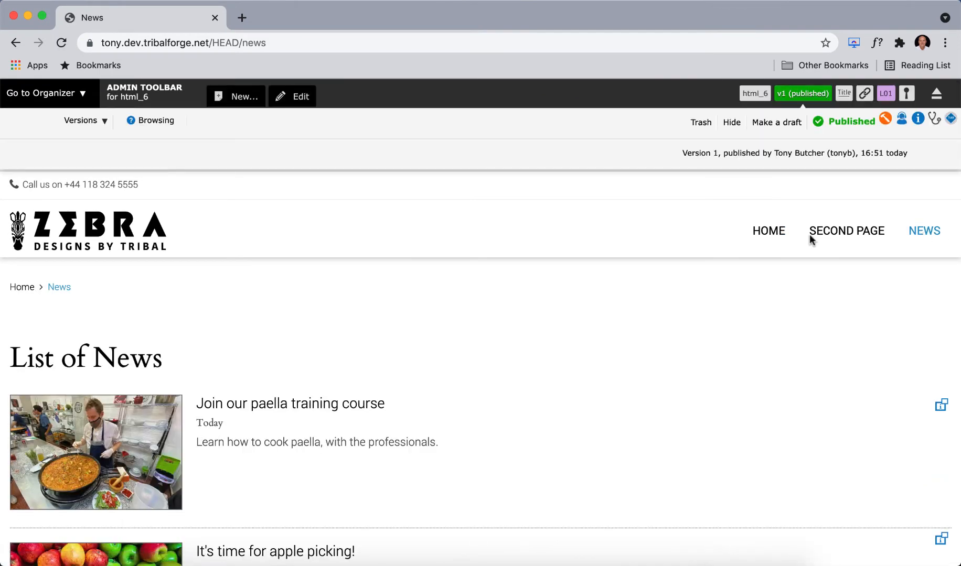
{"action": "scroll", "coordinate": [659, 215], "scroll_direction": "down", "scroll_amount": 2}
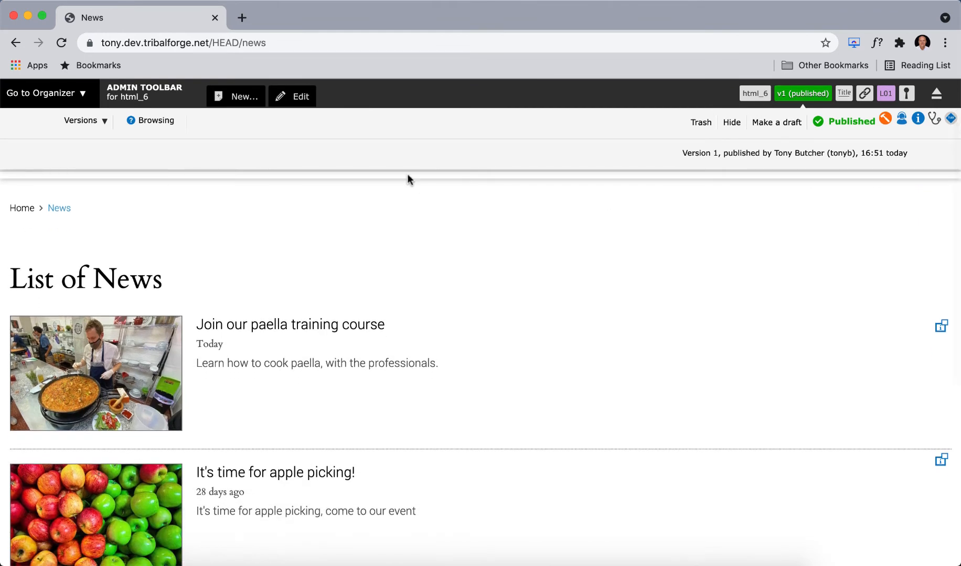
- In edit mode, review the image canvas and size in the "News listing - full" plugin's per-item settings, and close them without saving
{"action": "left_click", "coordinate": [297, 101]}
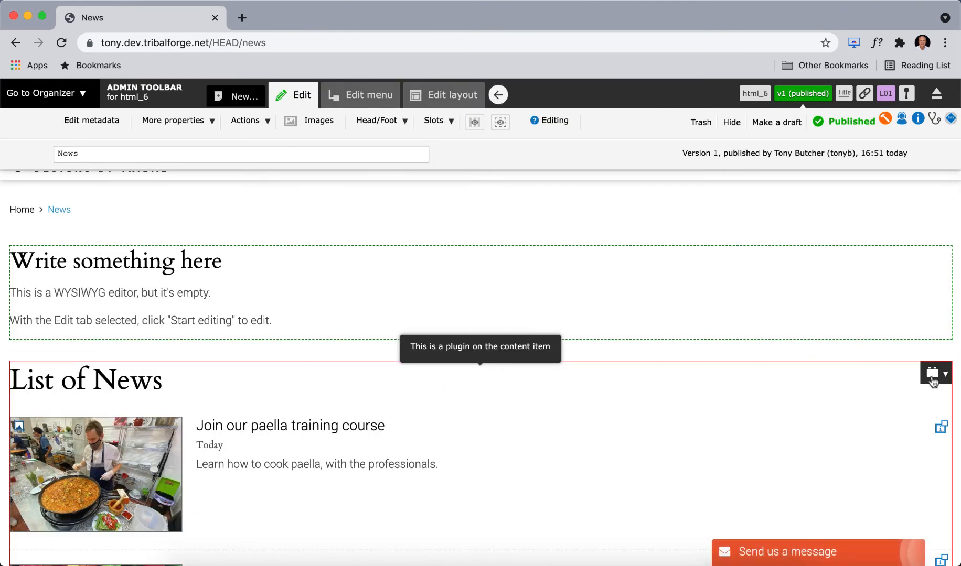
{"action": "left_click", "coordinate": [932, 378]}
{"action": "left_click", "coordinate": [809, 414]}
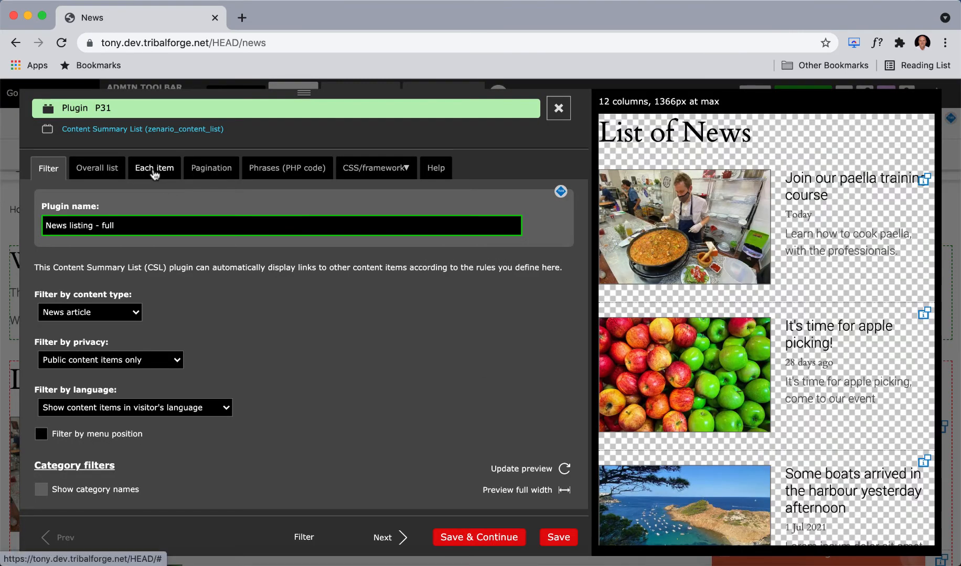
{"action": "left_click", "coordinate": [155, 173]}
{"action": "scroll", "coordinate": [388, 315], "scroll_direction": "down", "scroll_amount": 3}
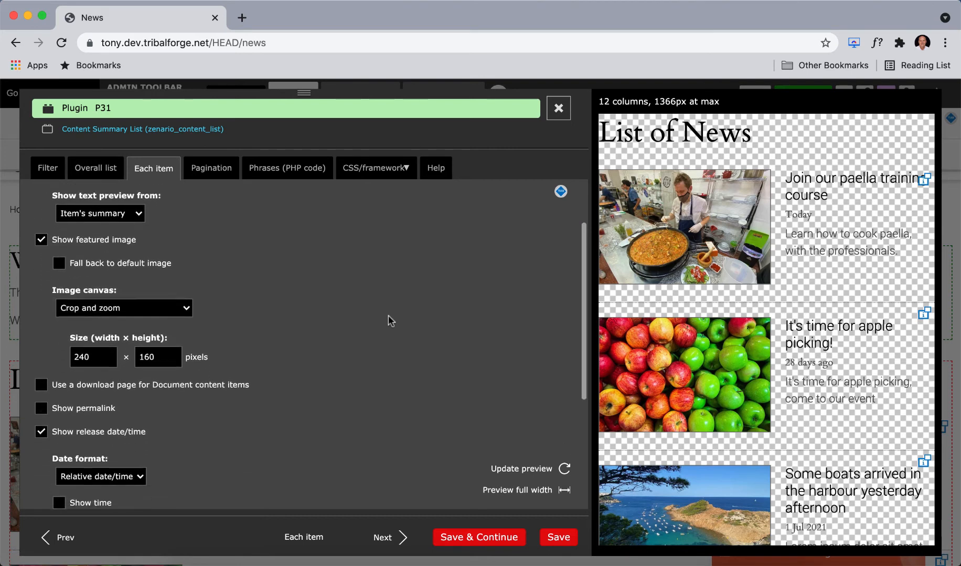
{"action": "left_click", "coordinate": [152, 302]}
{"action": "left_click", "coordinate": [152, 302]}
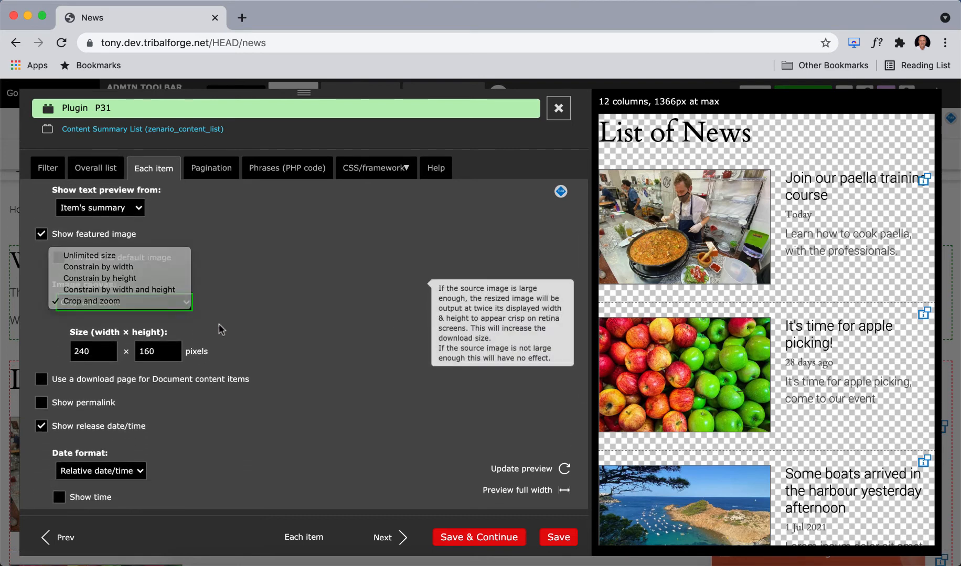
{"action": "left_click_drag", "start_coordinate": [101, 352], "coordinate": [64, 356]}
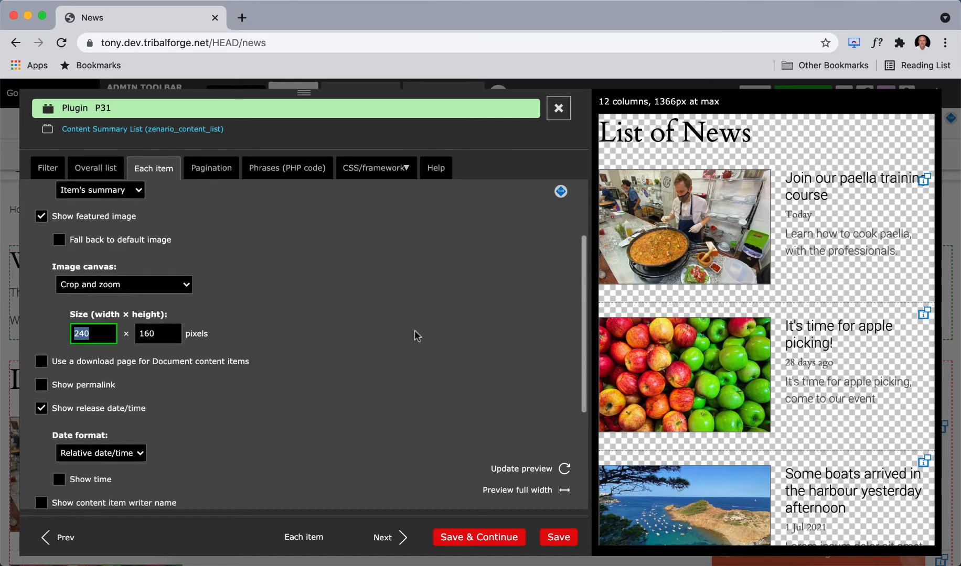
{"action": "scroll", "coordinate": [415, 331], "scroll_direction": "down", "scroll_amount": 2}
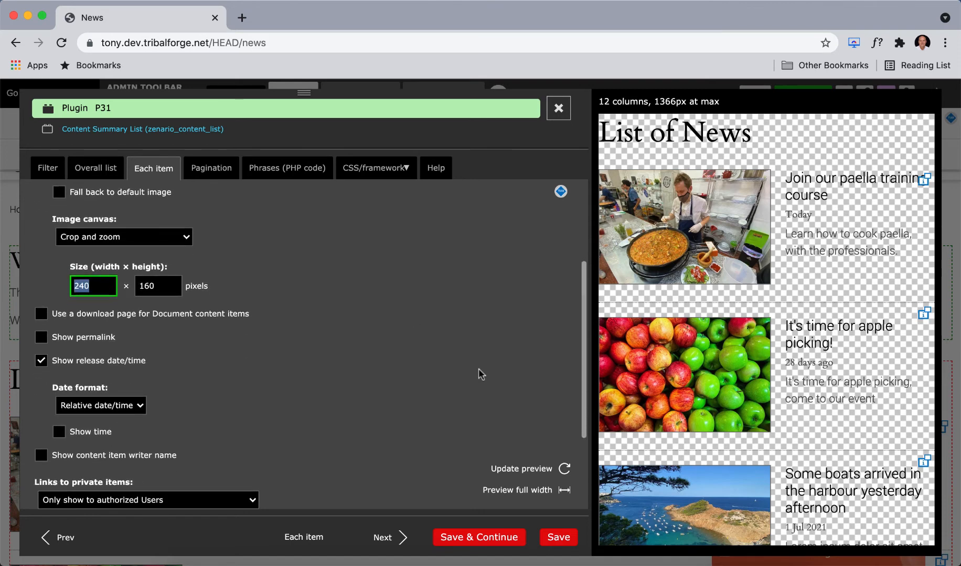
{"action": "left_click", "coordinate": [559, 108]}
{"action": "scroll", "coordinate": [480, 383], "scroll_direction": "down", "scroll_amount": 2}
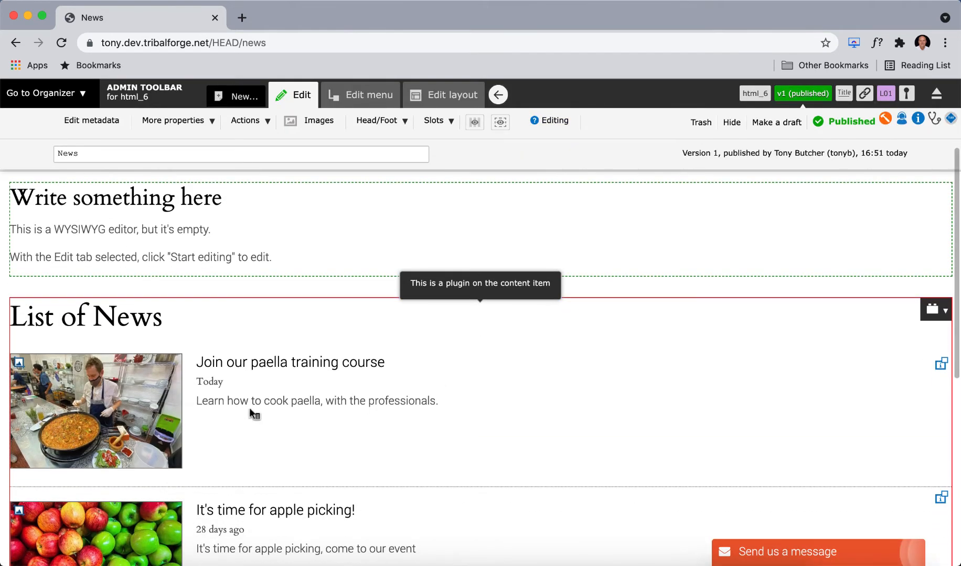
{"action": "left_click", "coordinate": [499, 94]}
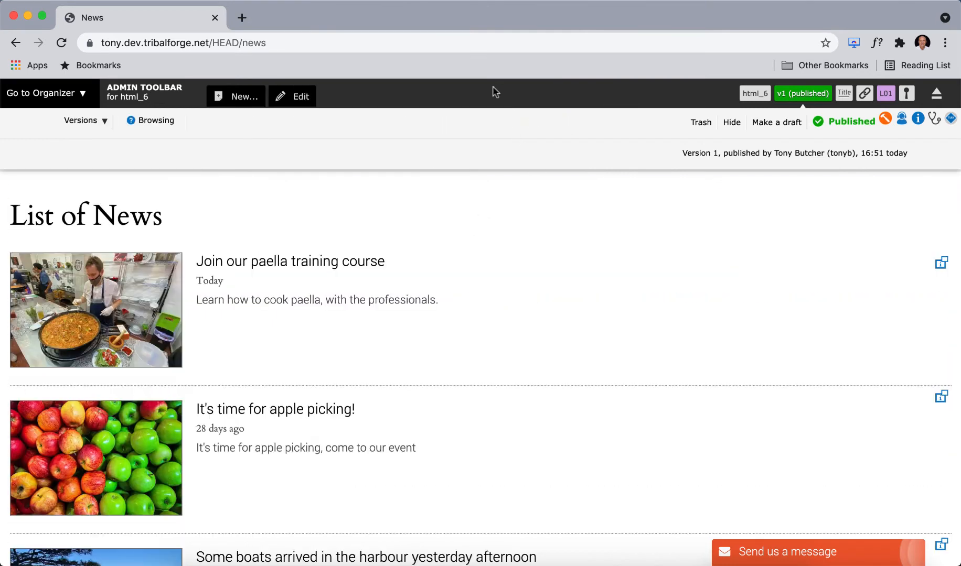
- Shrink the paella!.jpg image's 3:2 crop frame on the News page around the pan, utensils and salad plate, and save the crop
{"action": "left_click", "coordinate": [19, 261]}
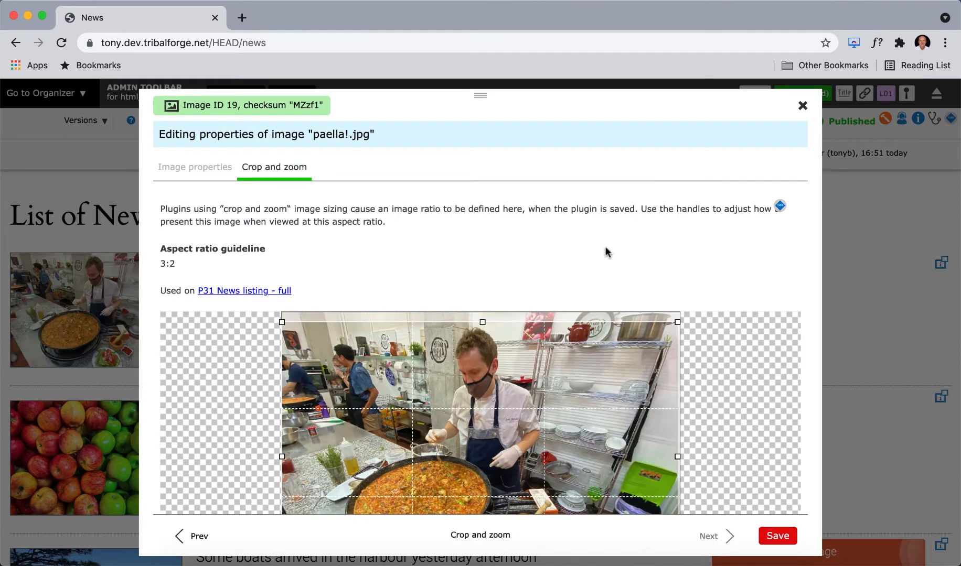
{"action": "scroll", "coordinate": [606, 252], "scroll_direction": "down", "scroll_amount": 3}
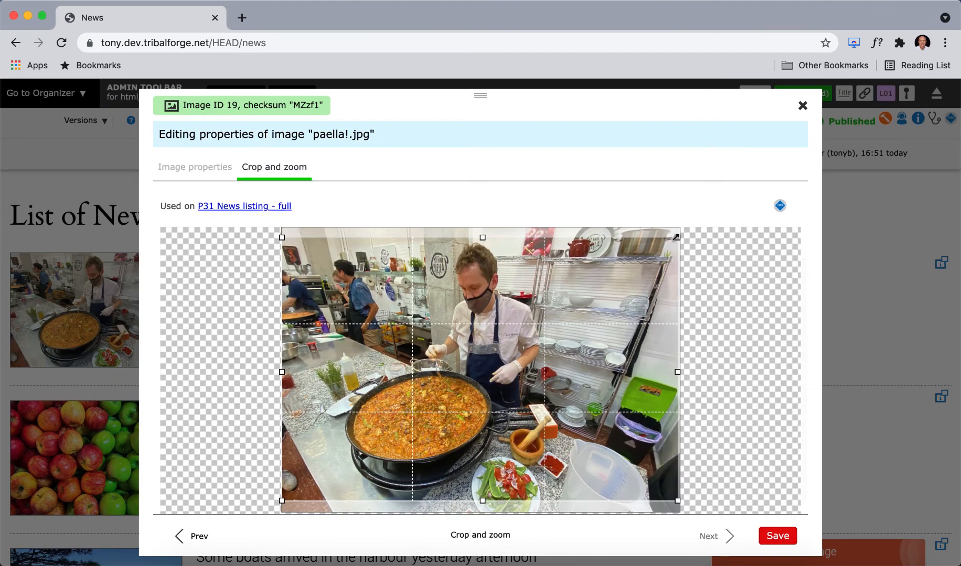
{"action": "left_click_drag", "start_coordinate": [677, 238], "coordinate": [596, 335]}
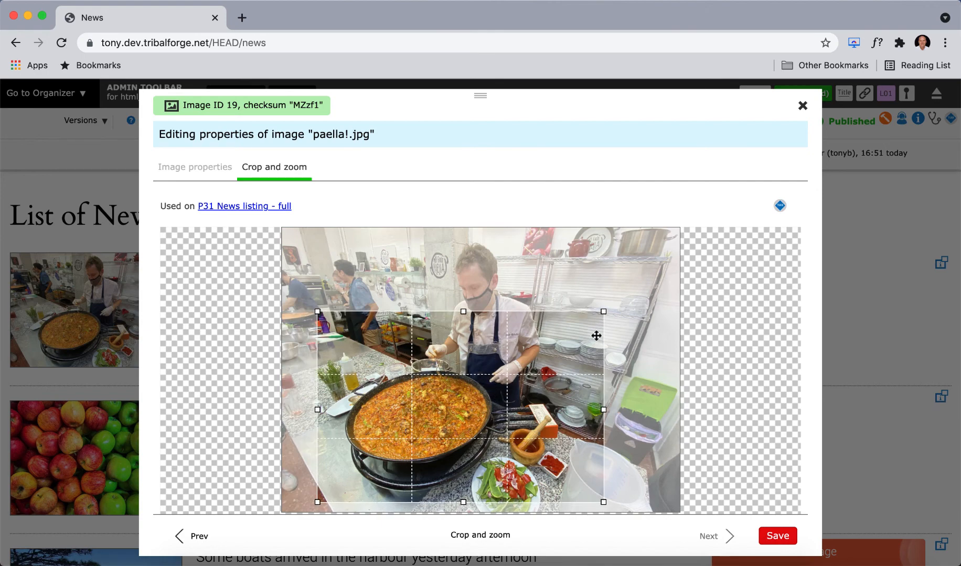
{"action": "left_click", "coordinate": [771, 532]}
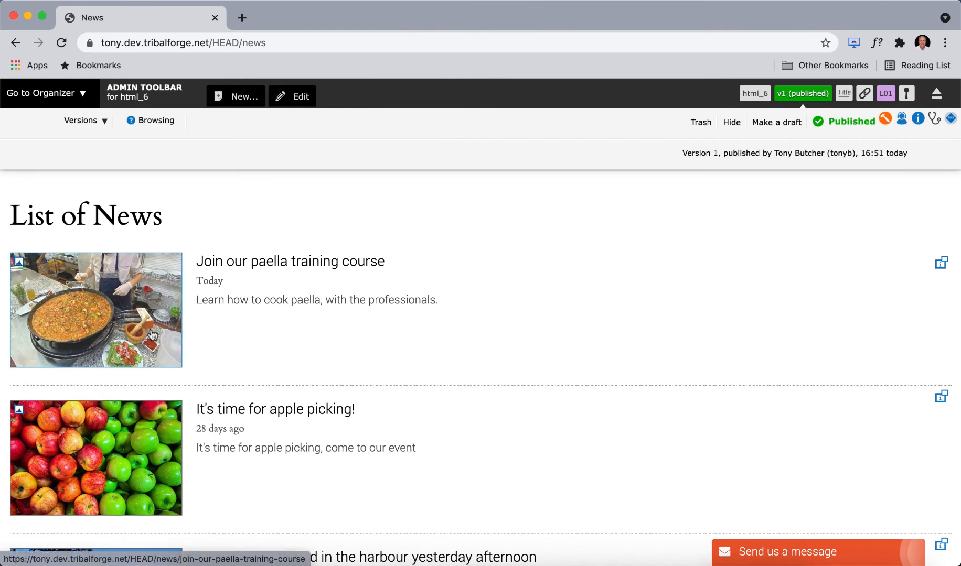
- Return to the home page and open the "Join our paella training course" news article to view its full image
{"action": "scroll", "coordinate": [408, 337], "scroll_direction": "up", "scroll_amount": 1}
{"action": "scroll", "coordinate": [408, 336], "scroll_direction": "up", "scroll_amount": 5}
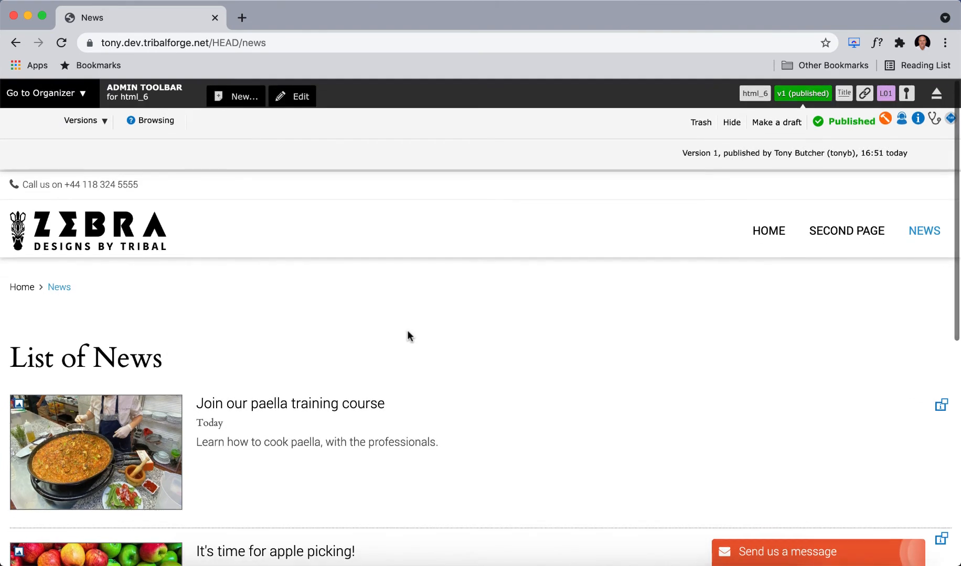
{"action": "left_click", "coordinate": [769, 232]}
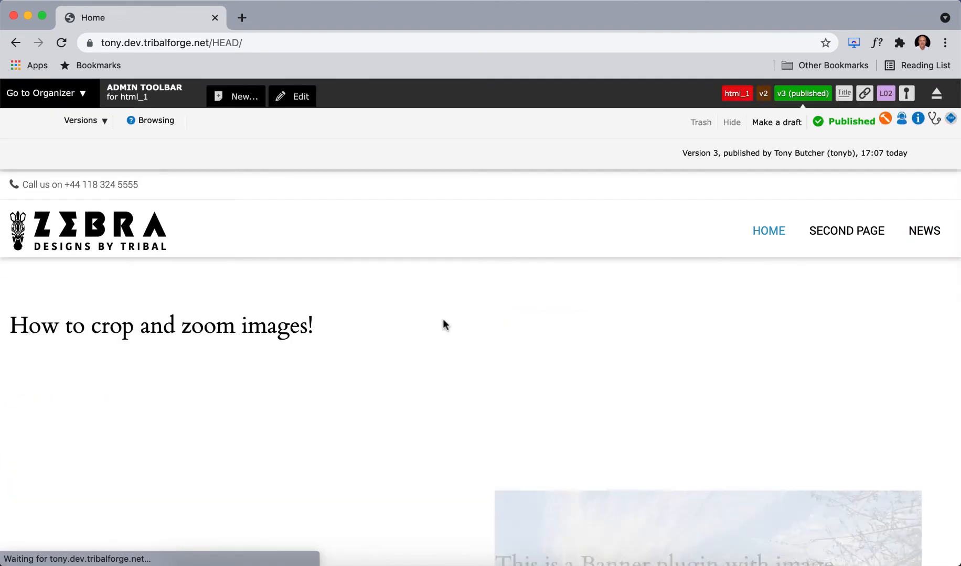
{"action": "scroll", "coordinate": [444, 323], "scroll_direction": "down", "scroll_amount": 10}
{"action": "scroll", "coordinate": [443, 321], "scroll_direction": "down", "scroll_amount": 10}
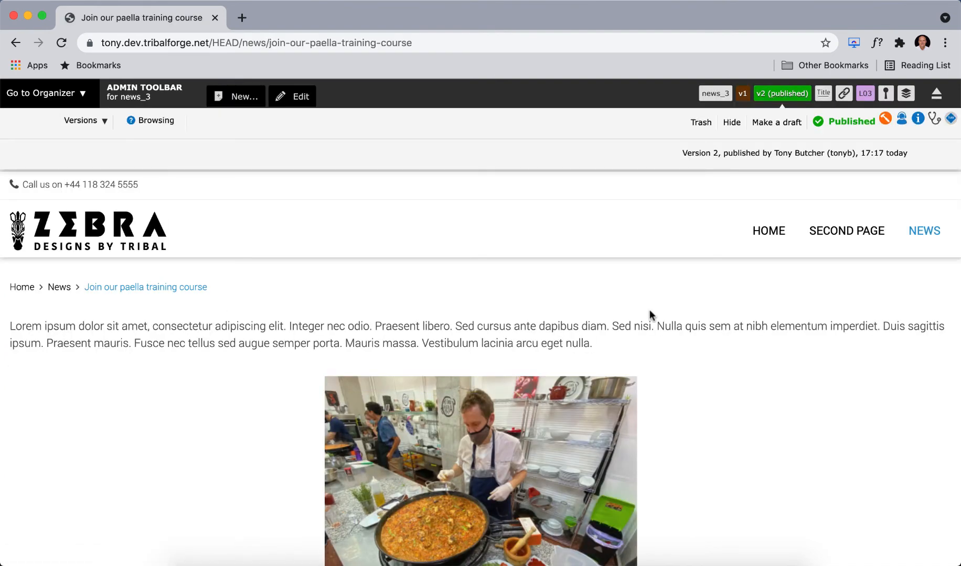
{"action": "scroll", "coordinate": [650, 315], "scroll_direction": "down", "scroll_amount": 3}
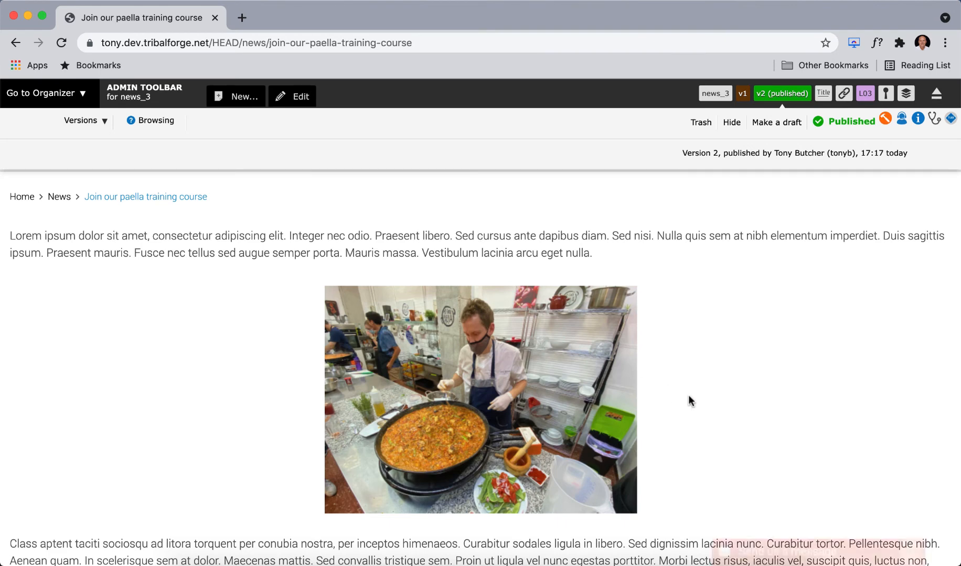
- In edit mode, review the images attached to the paella training course article, and close the attached-images view
{"action": "left_click", "coordinate": [293, 96]}
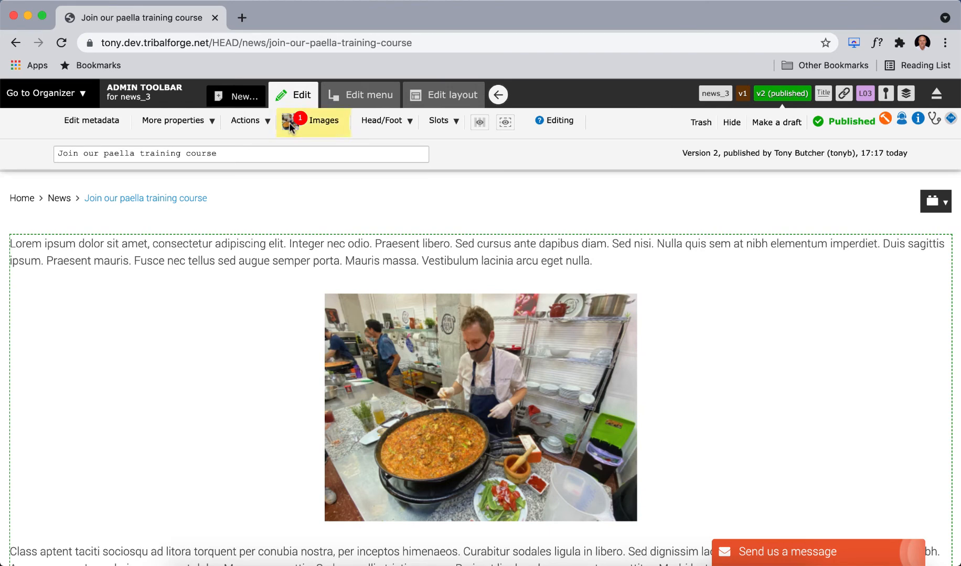
{"action": "left_click", "coordinate": [317, 125]}
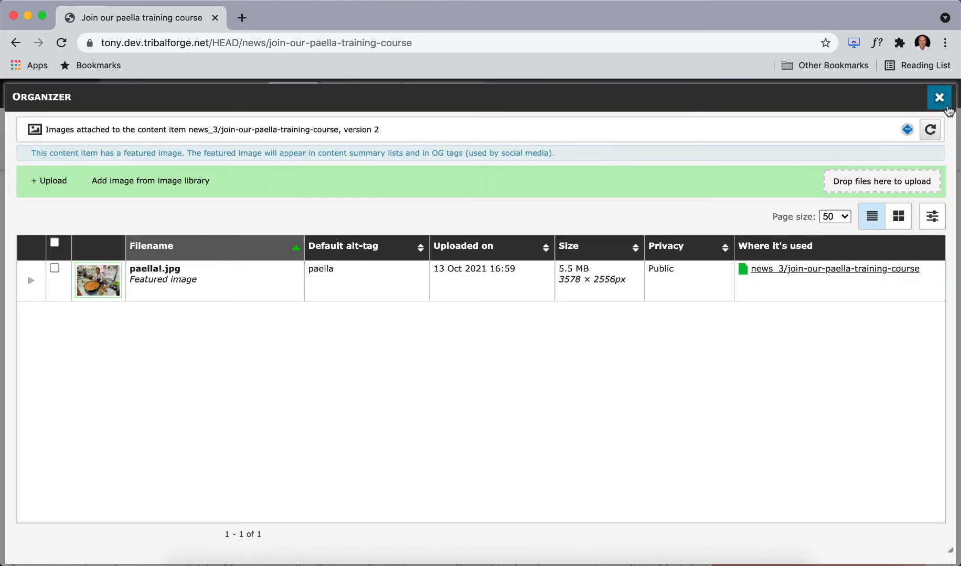
{"action": "left_click", "coordinate": [939, 99]}
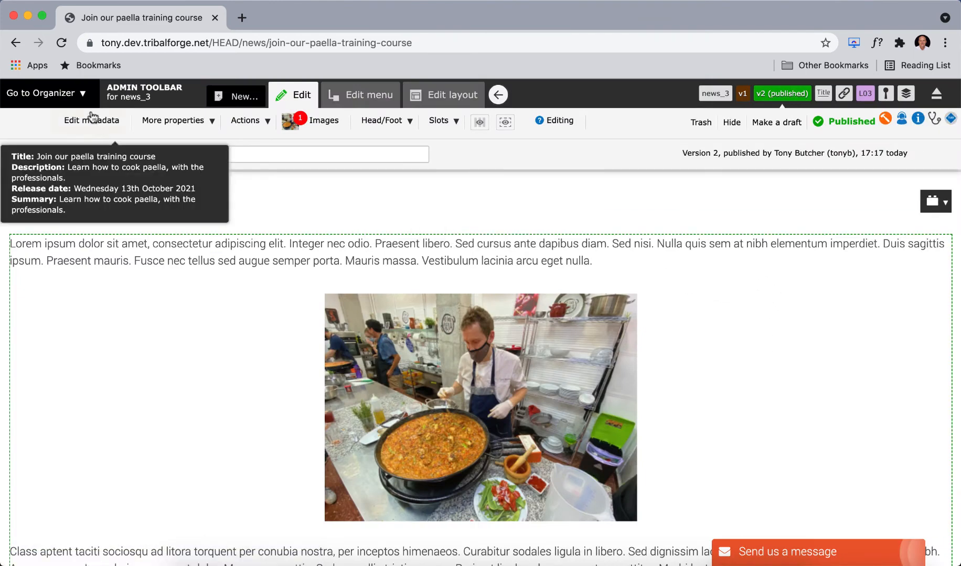
- Go to the Organizer's image library and open the properties of paella!.jpg for editing
{"action": "mouse_move", "coordinate": [73, 93]}
{"action": "mouse_move", "coordinate": [43, 163]}
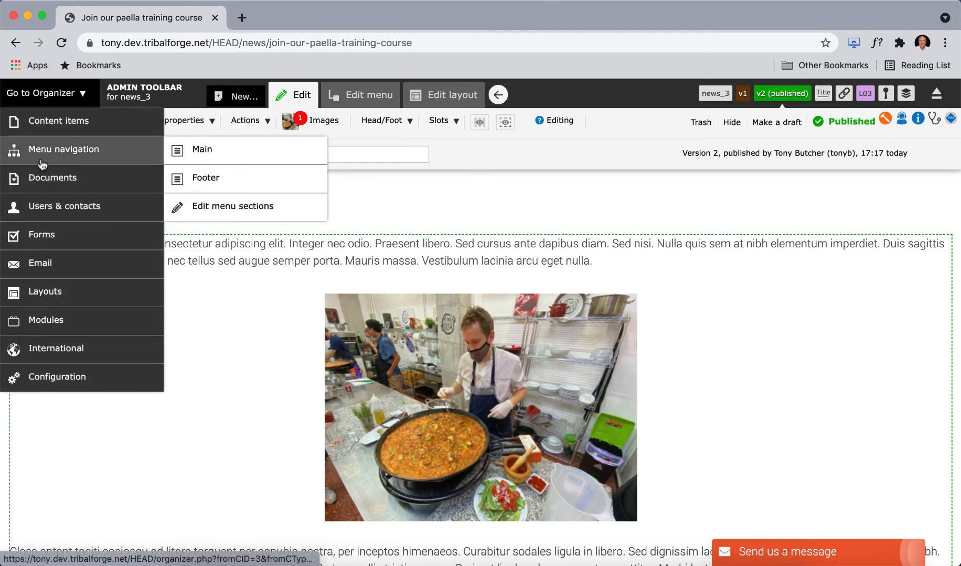
{"action": "mouse_move", "coordinate": [105, 121]}
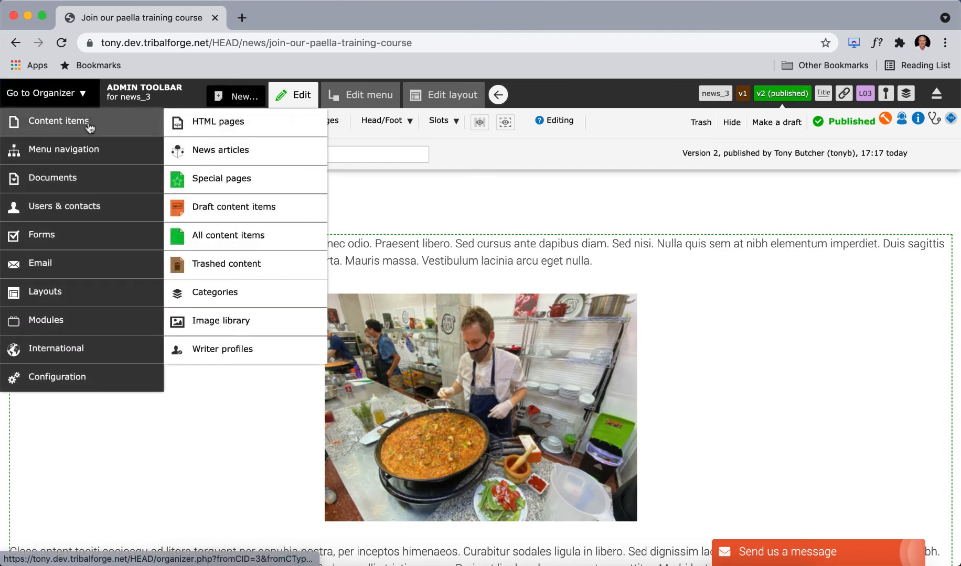
{"action": "left_click", "coordinate": [218, 322]}
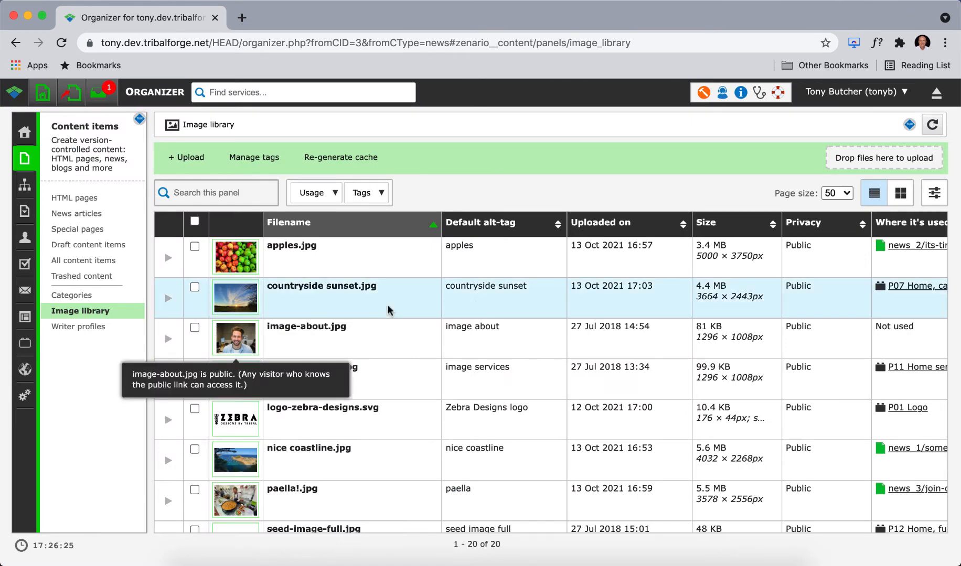
{"action": "scroll", "coordinate": [476, 304], "scroll_direction": "down", "scroll_amount": 3}
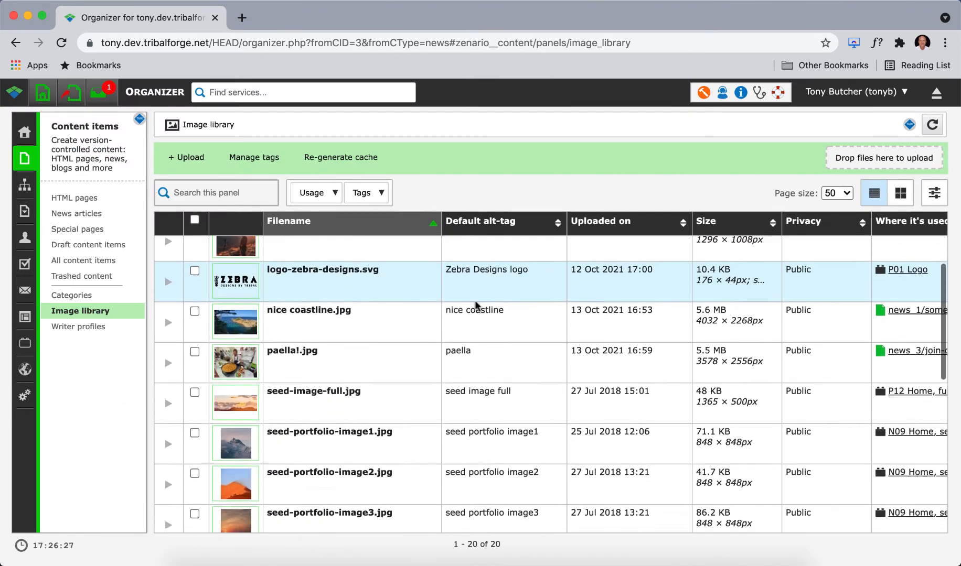
{"action": "scroll", "coordinate": [477, 305], "scroll_direction": "down", "scroll_amount": 1}
{"action": "left_click", "coordinate": [318, 328]}
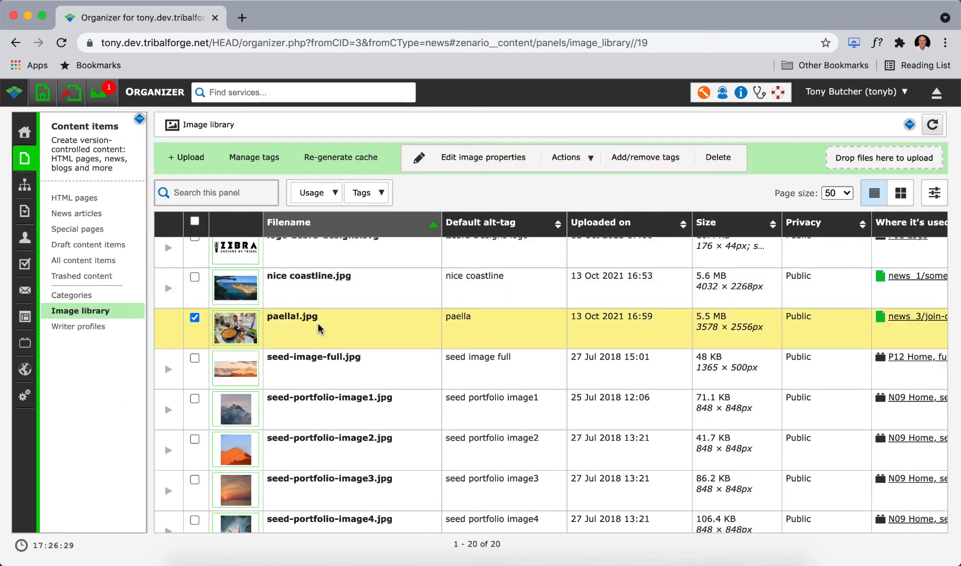
{"action": "left_click", "coordinate": [485, 157]}
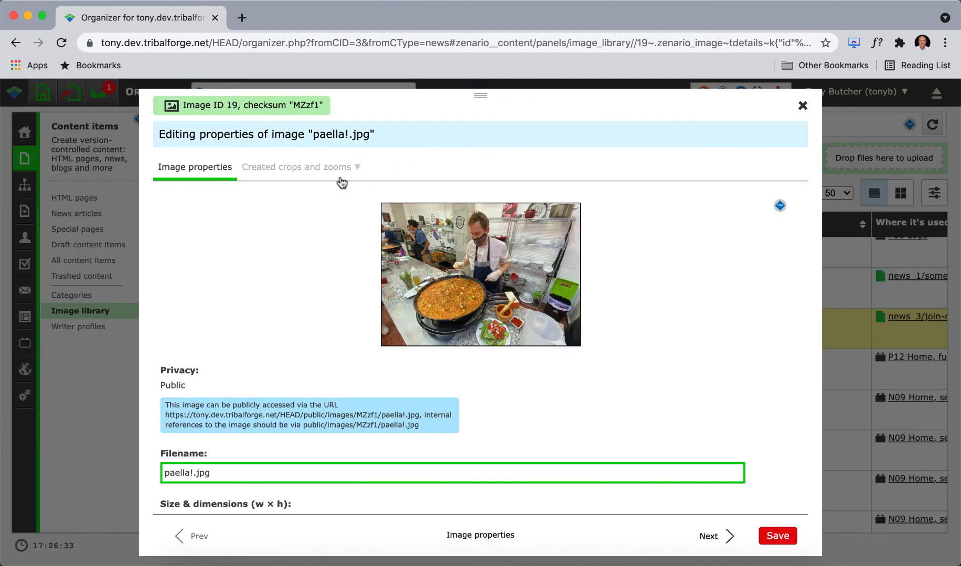
- Review the created crops of paella!.jpg for the 1:1 and 3:2 aspect ratios and the plugins using them
{"action": "mouse_move", "coordinate": [341, 180]}
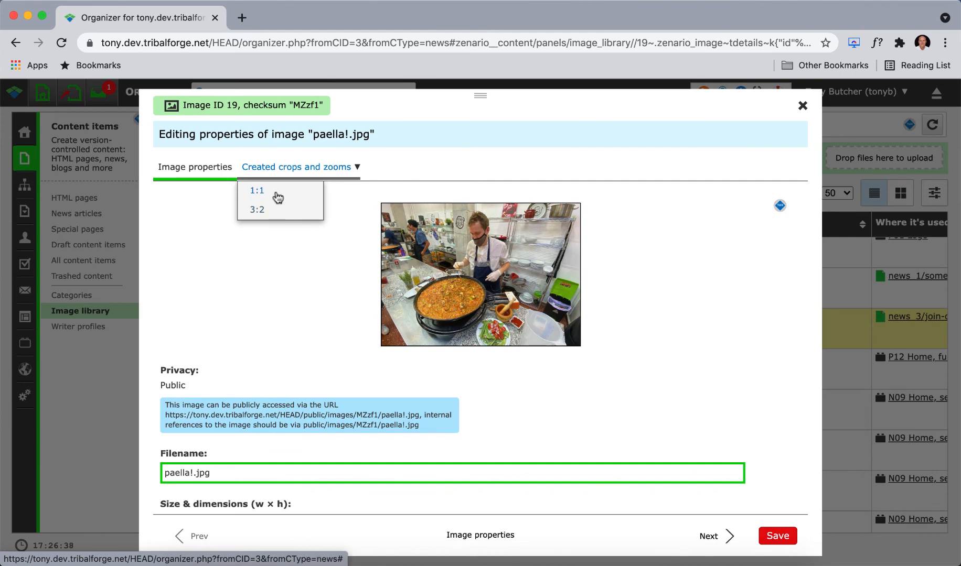
{"action": "left_click", "coordinate": [278, 197]}
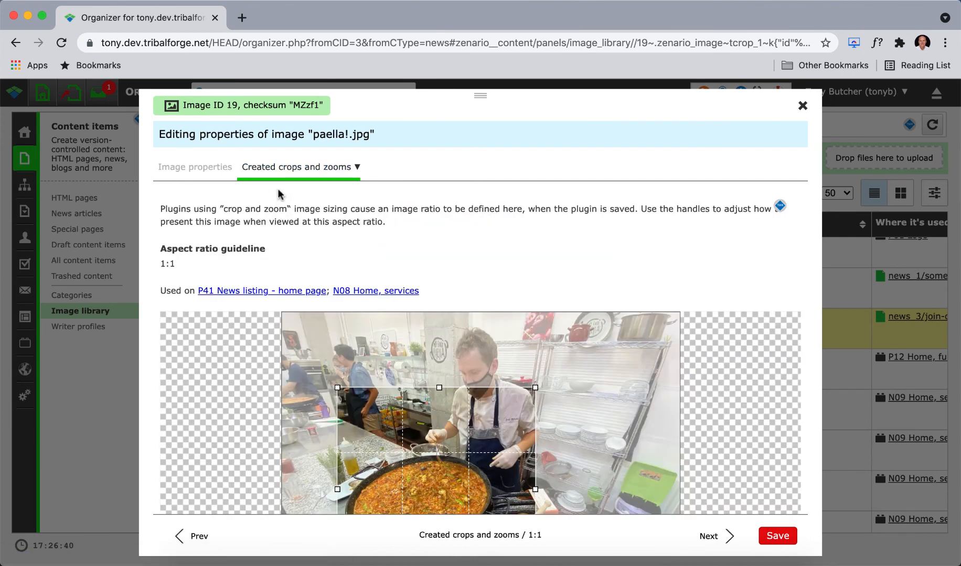
{"action": "mouse_move", "coordinate": [296, 167]}
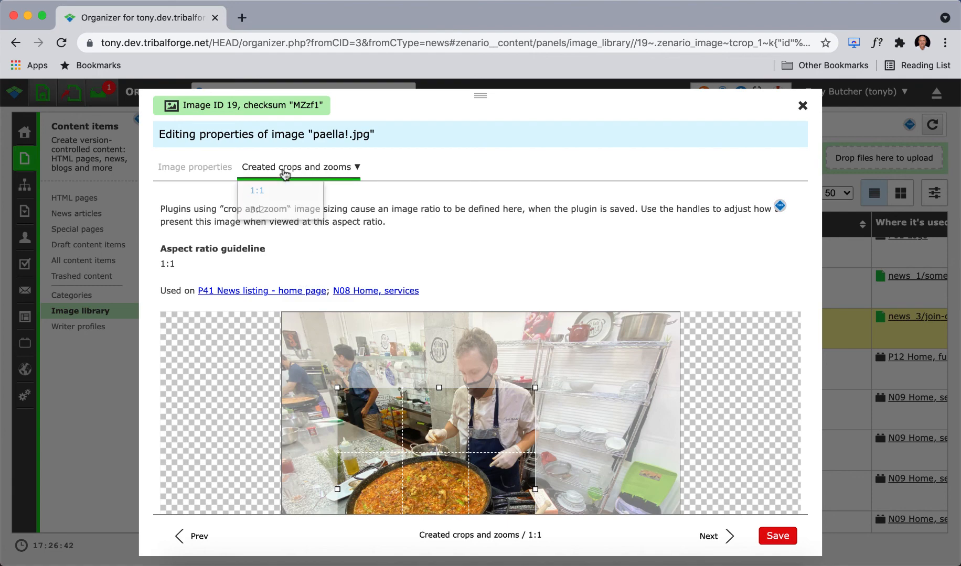
{"action": "left_click", "coordinate": [258, 208]}
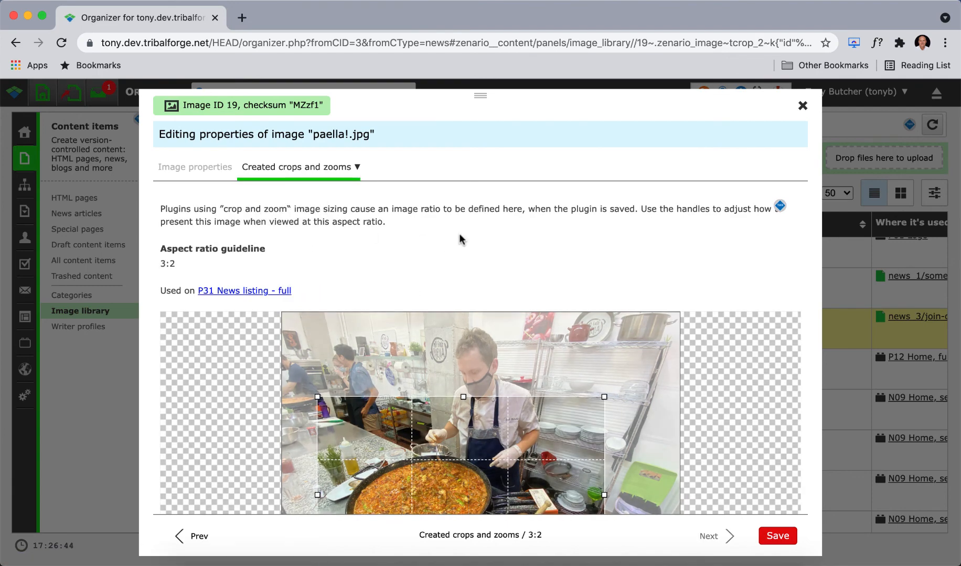
- Try shifting the 3:2 crop frame slightly upward over the cook and the paella pan
{"action": "scroll", "coordinate": [461, 240], "scroll_direction": "down", "scroll_amount": 4}
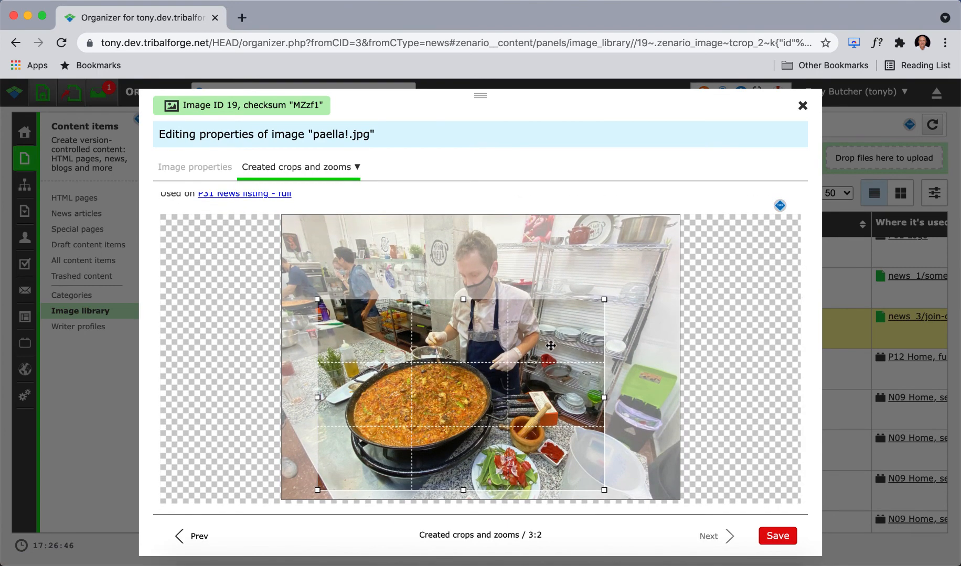
{"action": "mouse_move", "coordinate": [551, 345]}
{"action": "left_mouse_down"}
{"action": "mouse_move", "coordinate": [549, 286]}
{"action": "mouse_move", "coordinate": [554, 330]}
{"action": "left_mouse_up"}
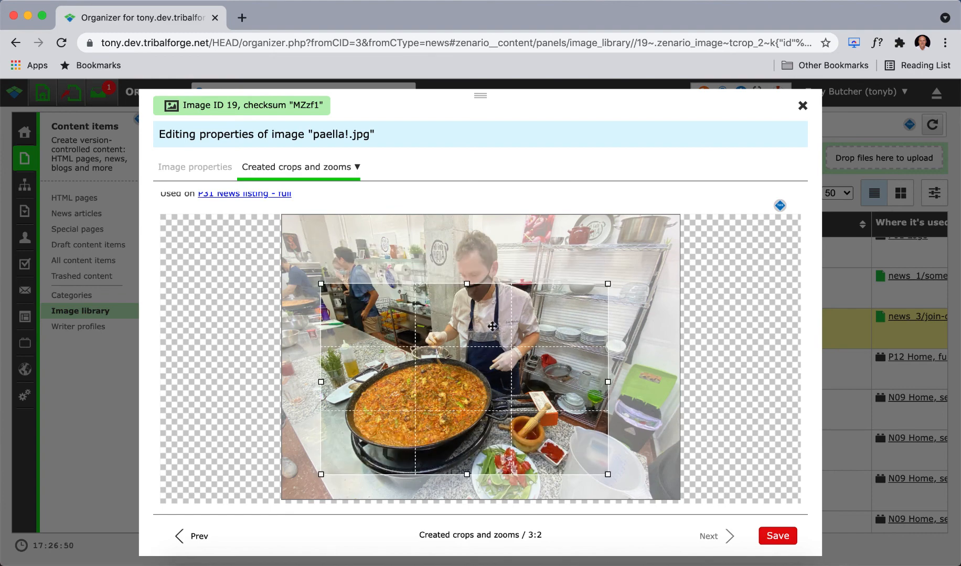
{"action": "scroll", "coordinate": [375, 210], "scroll_direction": "up", "scroll_amount": 4}
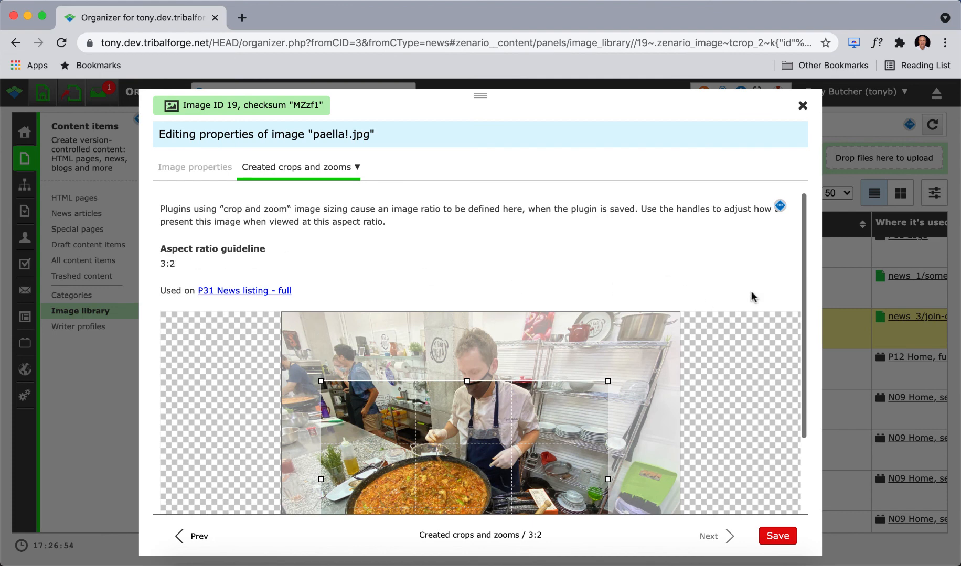
- Review the general properties of paella!.jpg, including filename, dimensions, tags, alt-tag and caption, and close the properties without saving
{"action": "left_click", "coordinate": [206, 168]}
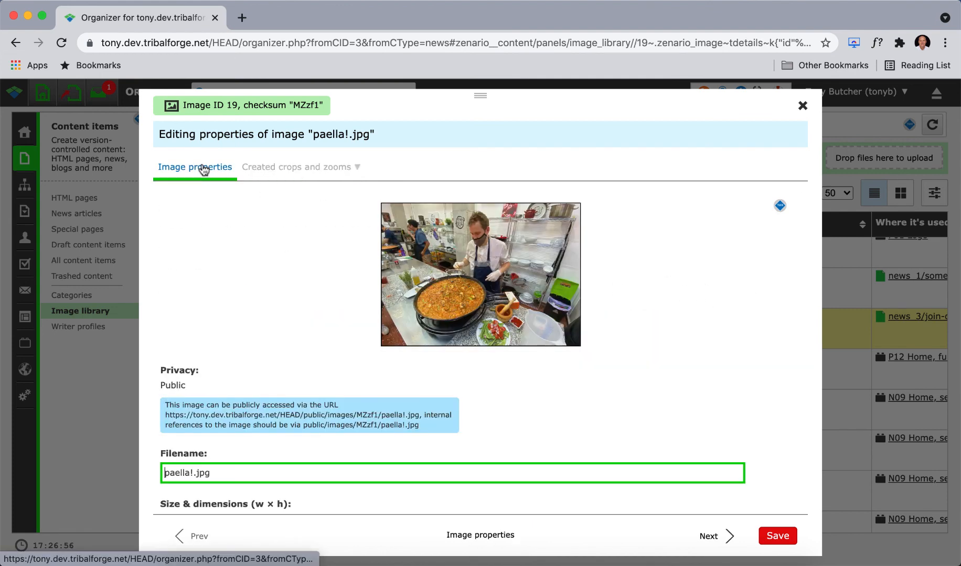
{"action": "scroll", "coordinate": [656, 331], "scroll_direction": "down", "scroll_amount": 4}
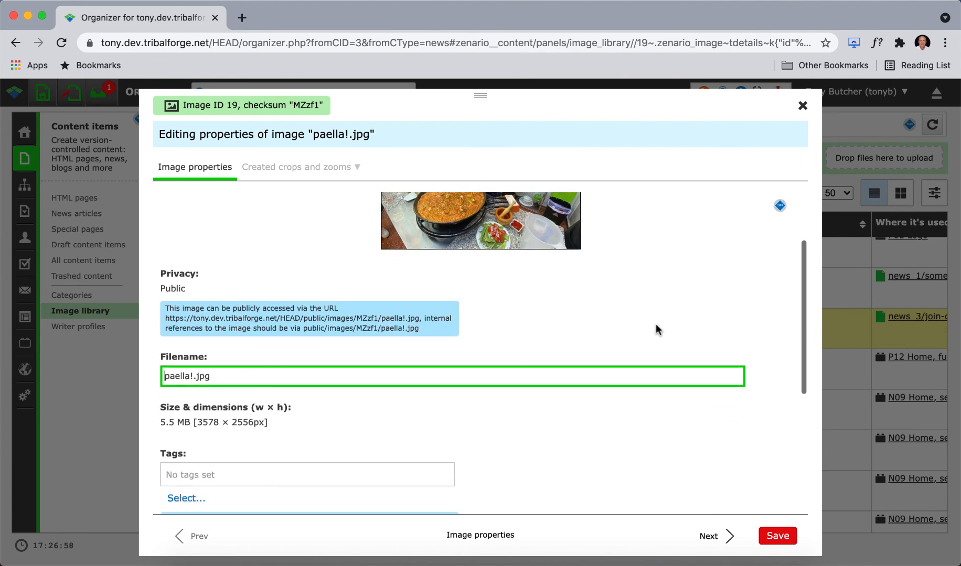
{"action": "scroll", "coordinate": [657, 329], "scroll_direction": "down", "scroll_amount": 3}
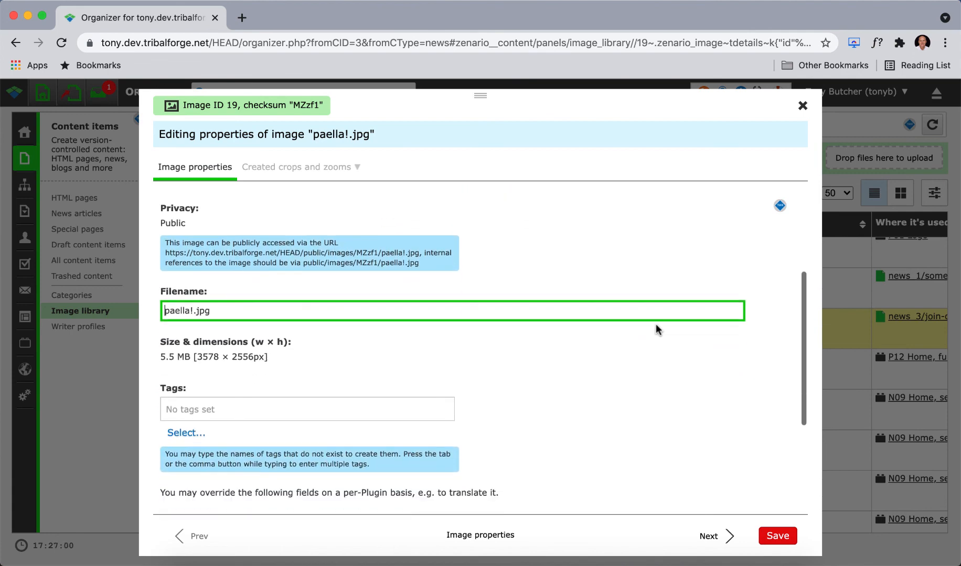
{"action": "scroll", "coordinate": [657, 329], "scroll_direction": "down", "scroll_amount": 4}
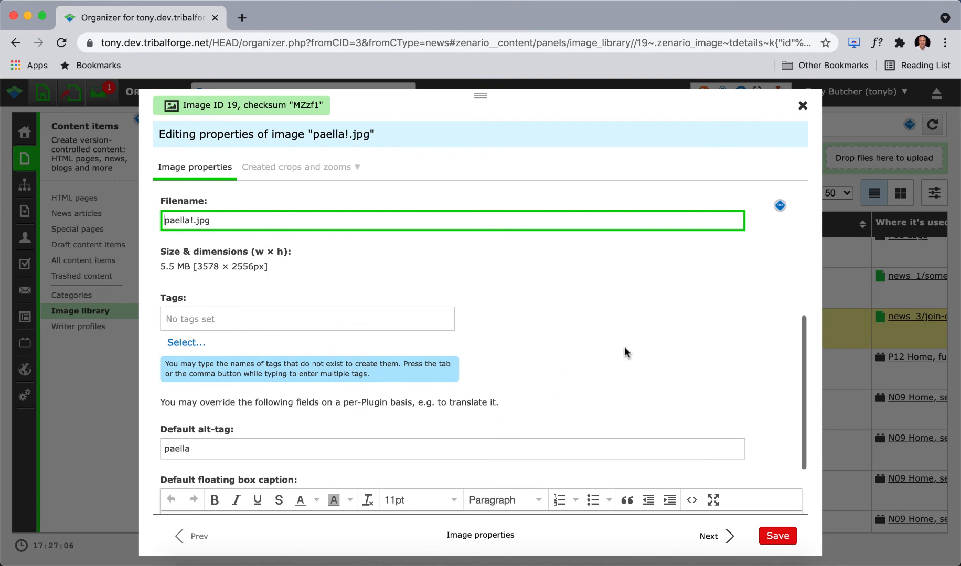
{"action": "scroll", "coordinate": [625, 352], "scroll_direction": "down", "scroll_amount": 4}
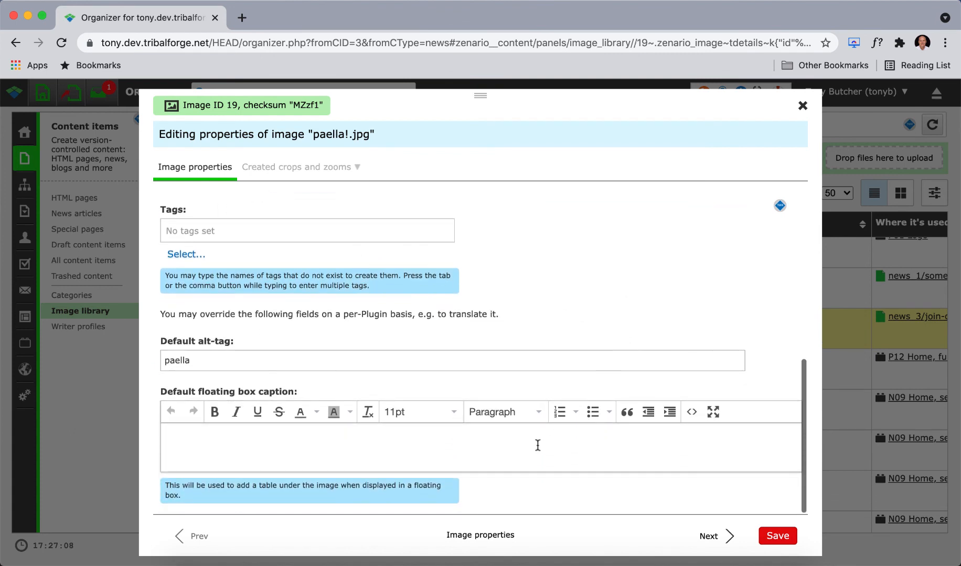
{"action": "scroll", "coordinate": [744, 299], "scroll_direction": "up", "scroll_amount": 12}
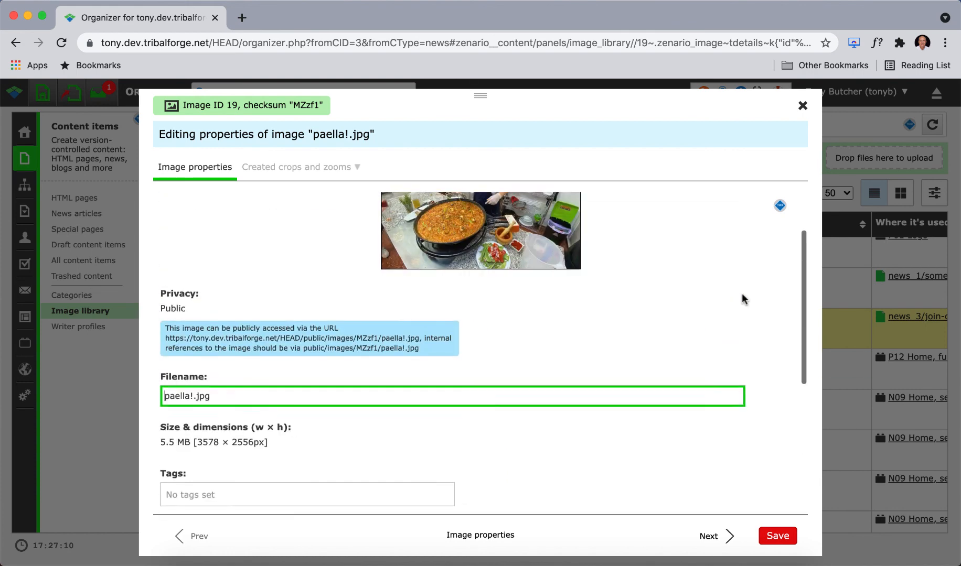
{"action": "scroll", "coordinate": [743, 299], "scroll_direction": "up", "scroll_amount": 3}
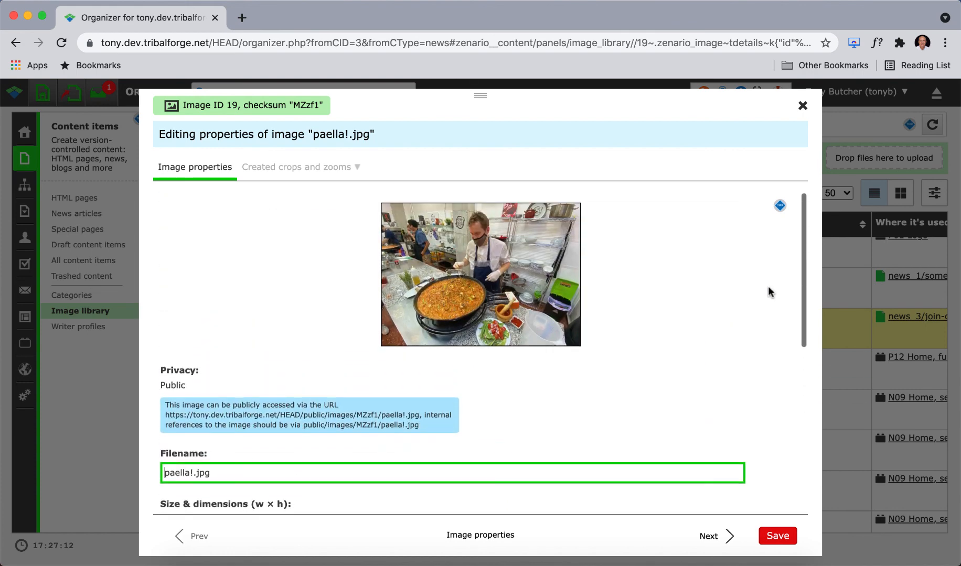
{"action": "left_click", "coordinate": [799, 105]}
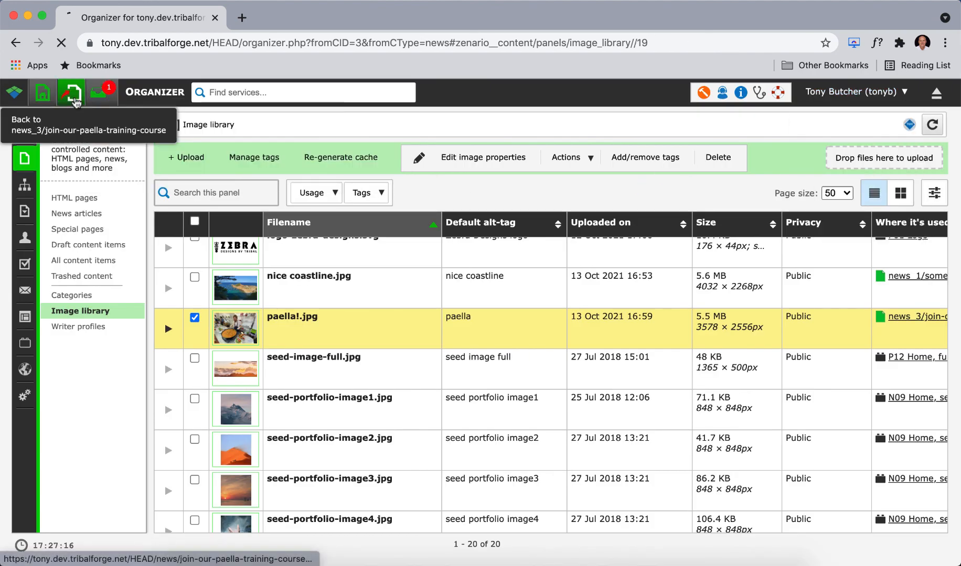
- Return to the paella training course article, leave edit mode and go to the News page
{"action": "left_click", "coordinate": [43, 92]}
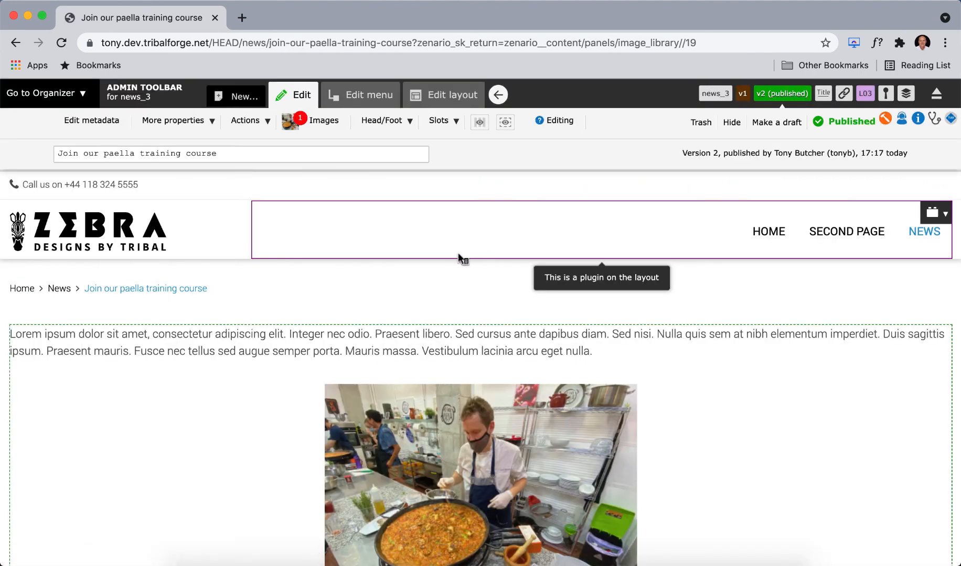
{"action": "left_click", "coordinate": [498, 95]}
{"action": "left_click", "coordinate": [923, 236]}
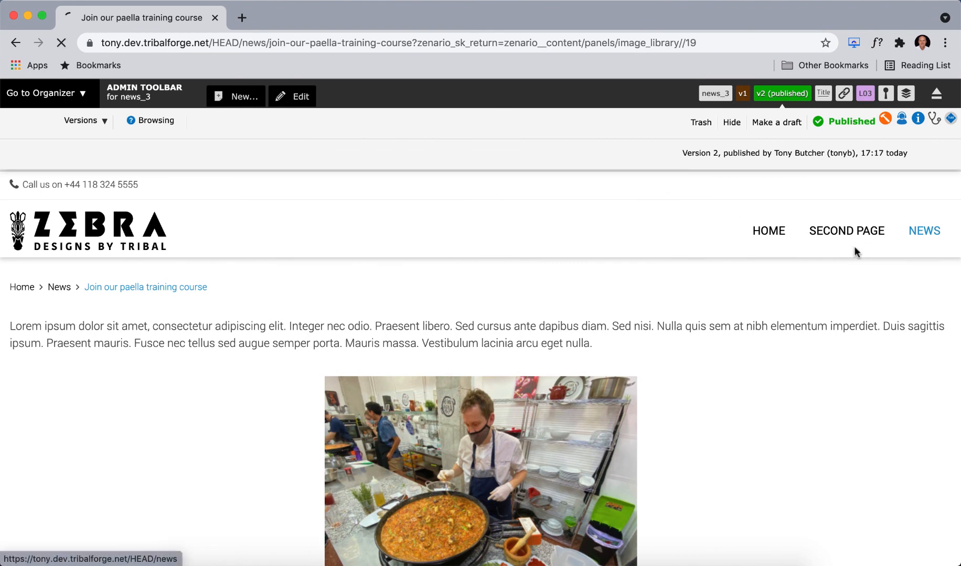